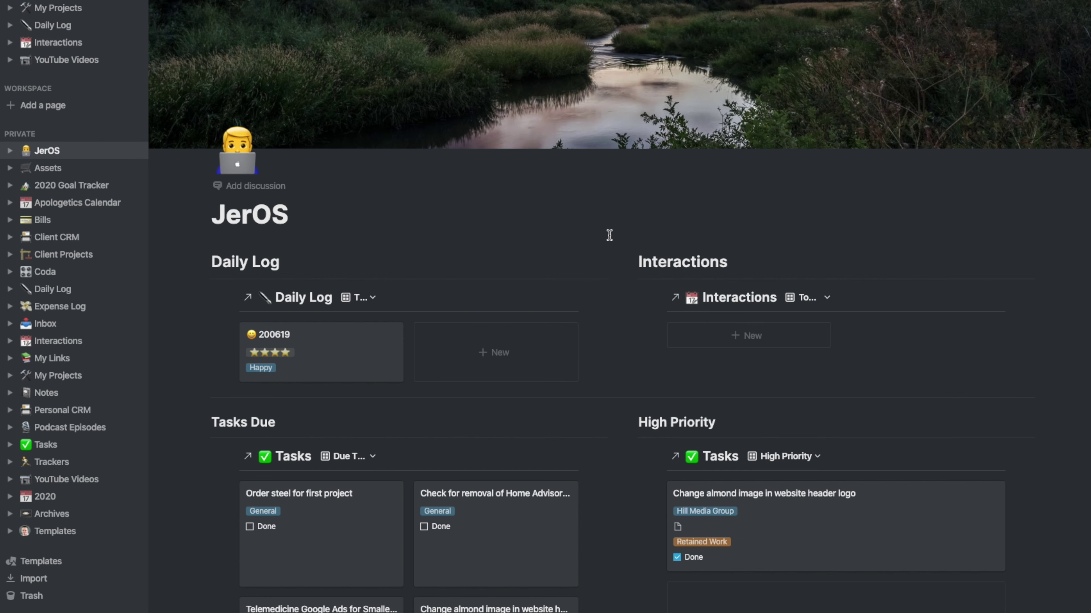
Step: Open the Tasks database and widen its Tags column slightly
click(48, 450)
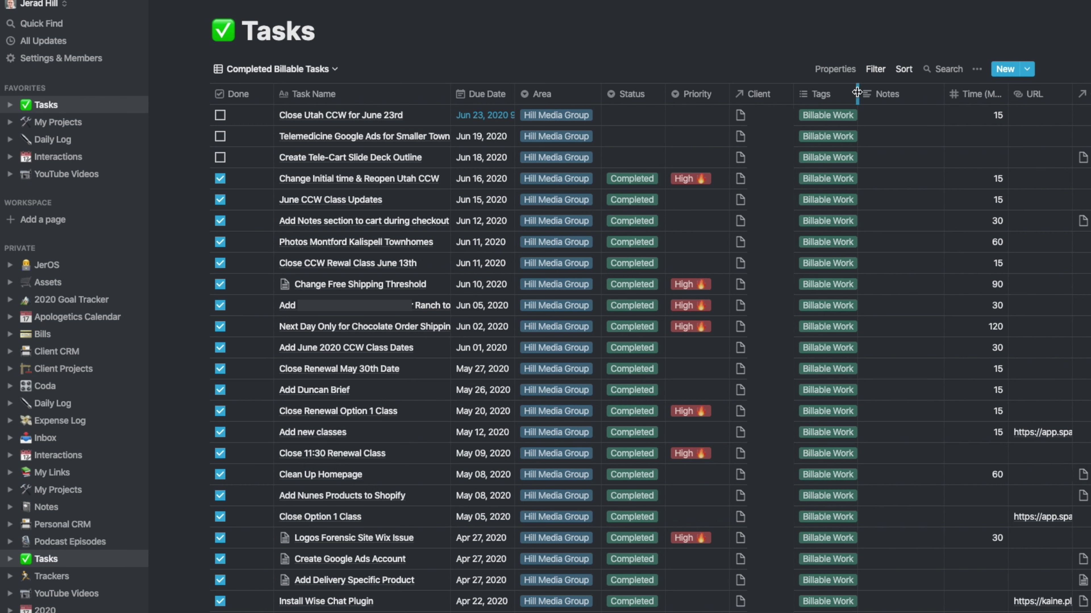
drag(858, 93, 862, 92)
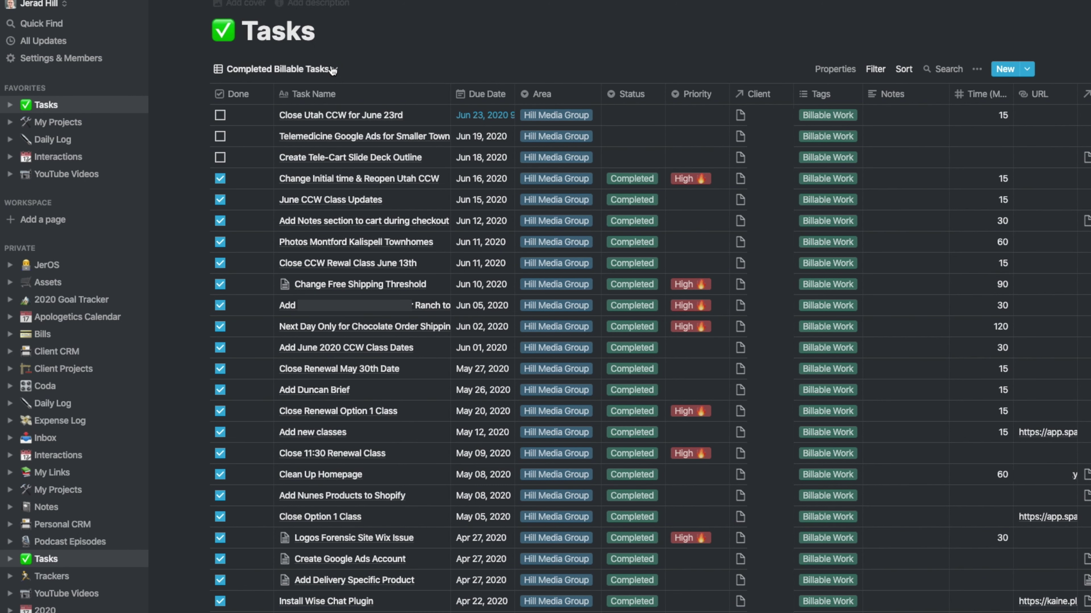
click(314, 71)
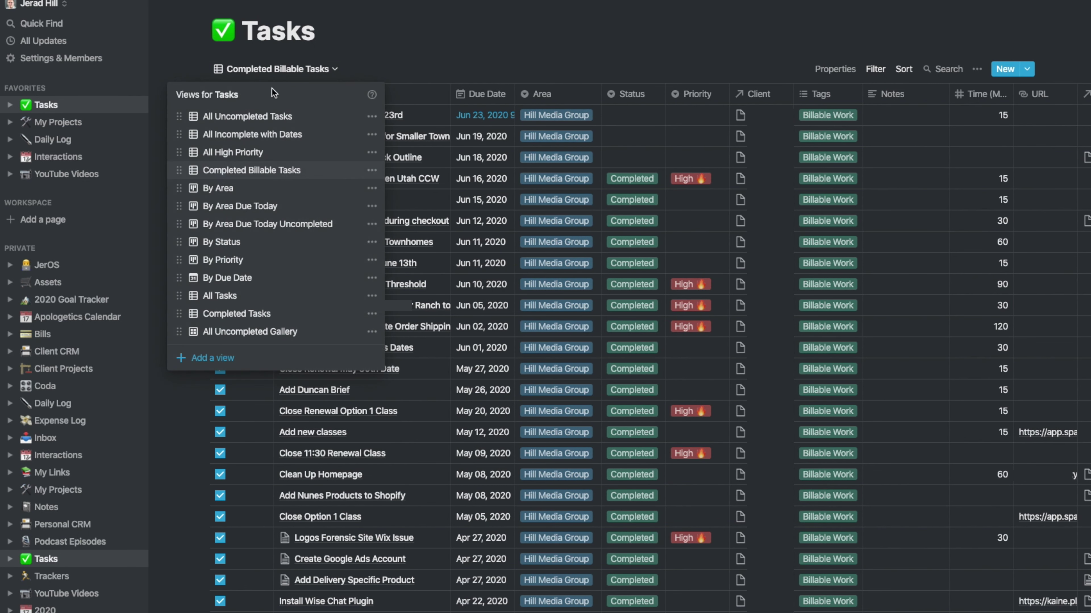
click(237, 114)
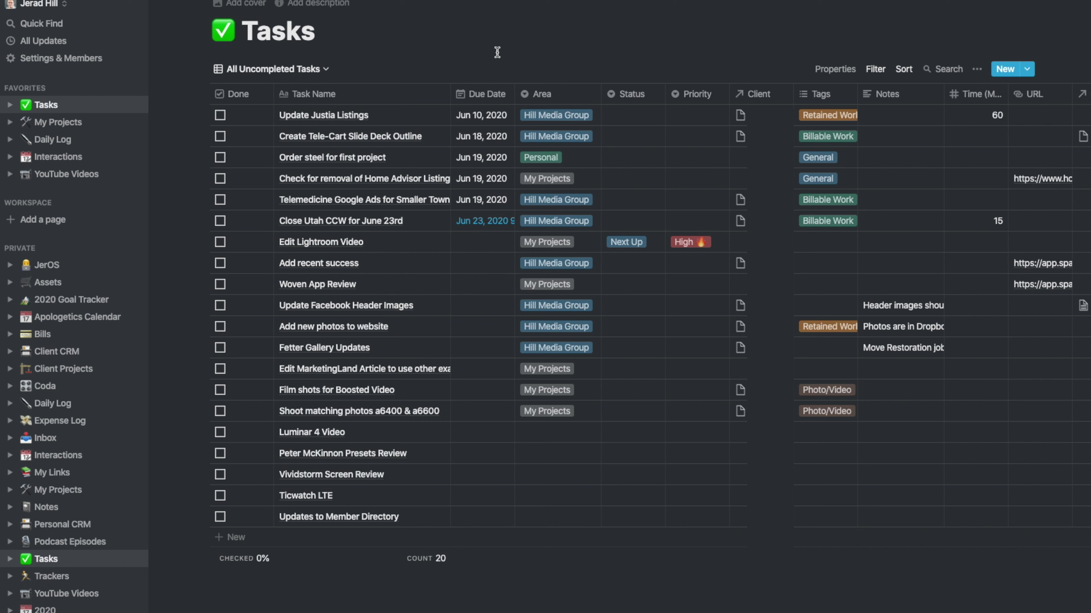
click(296, 67)
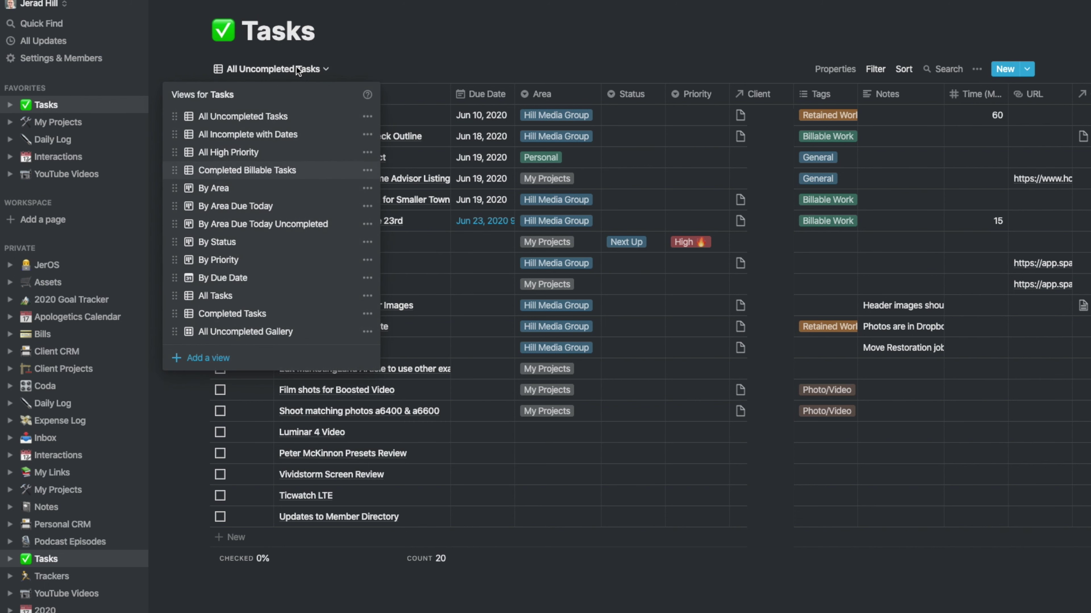
click(278, 135)
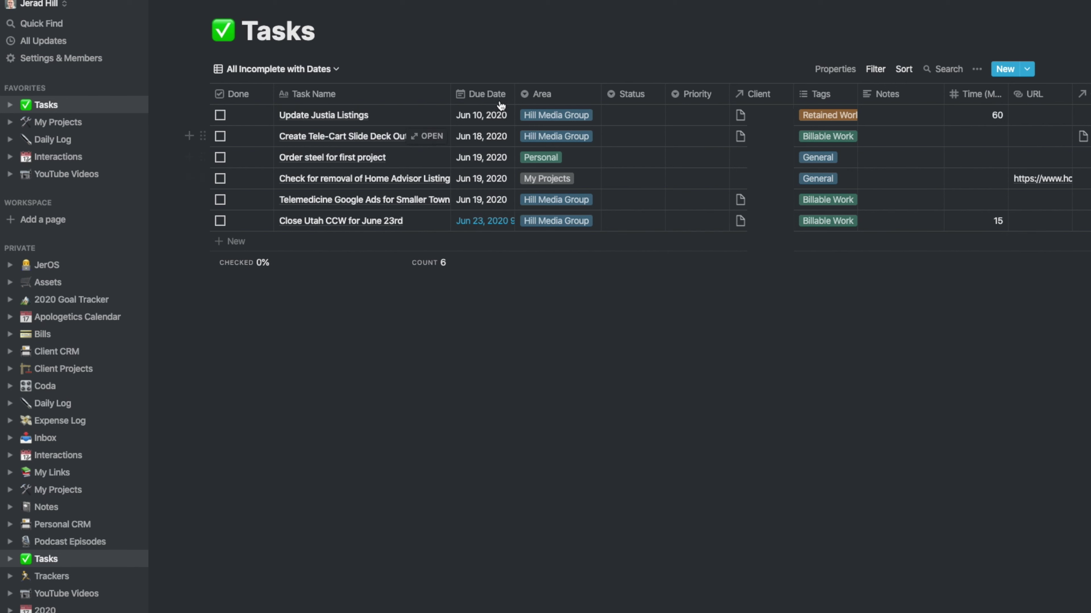
click(297, 68)
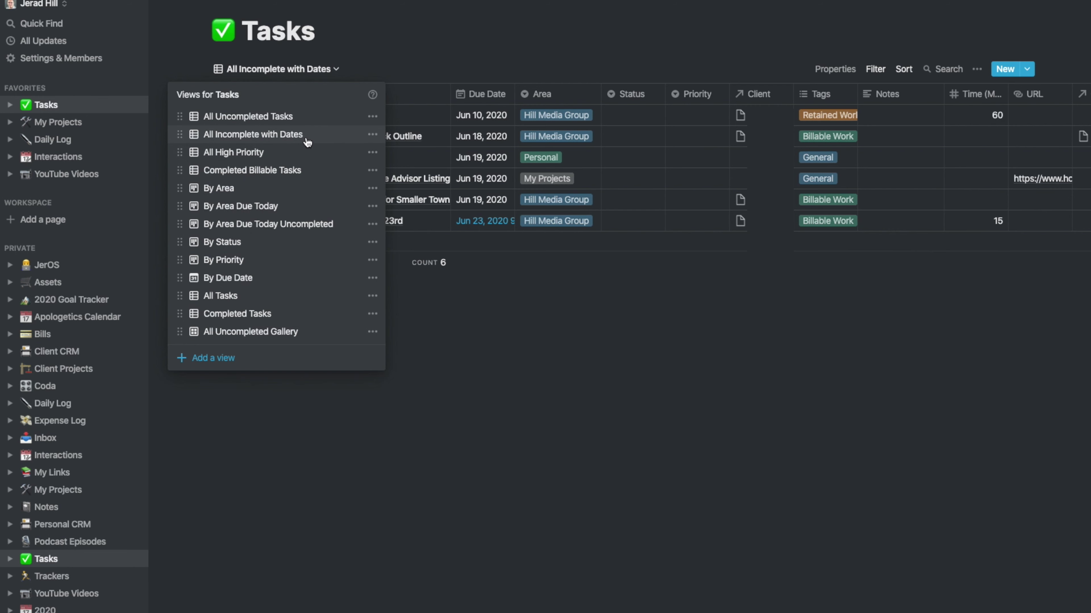
click(281, 174)
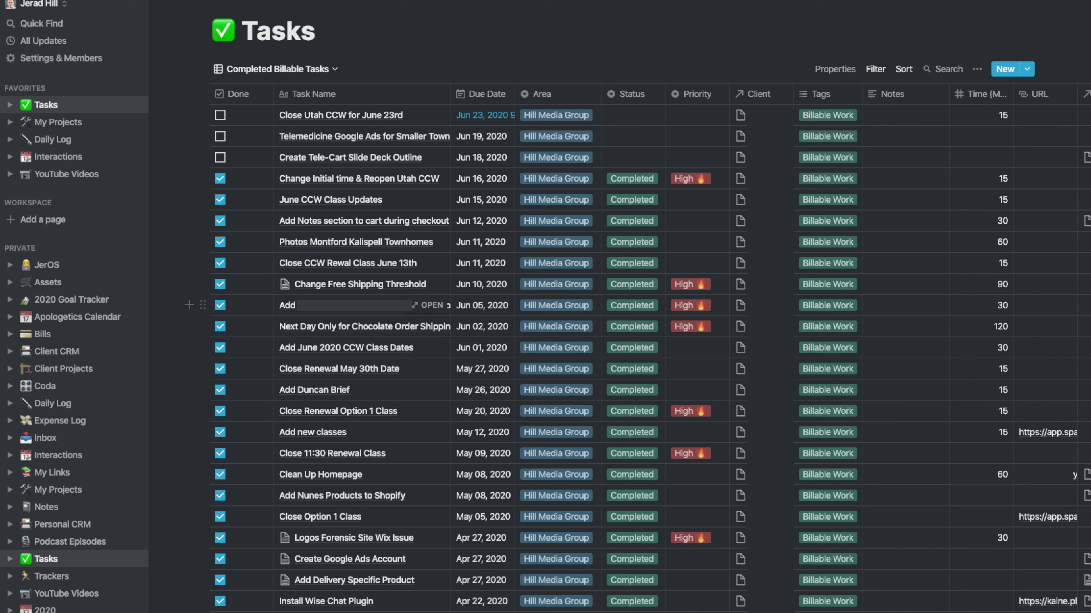
click(760, 305)
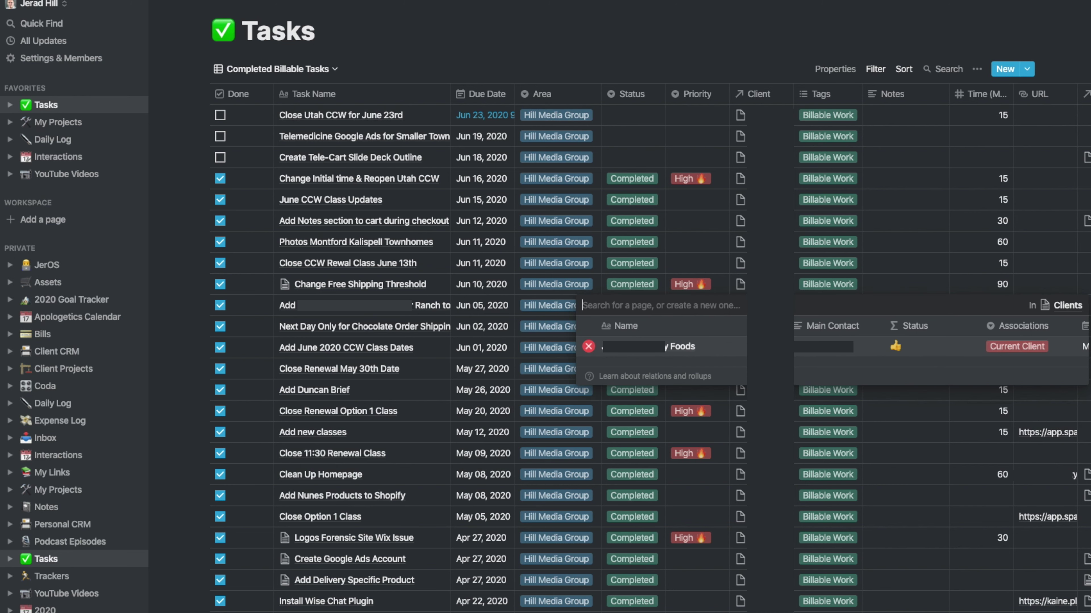
Step: Open a completed billable task's linked client and inspect its Status formula
click(651, 351)
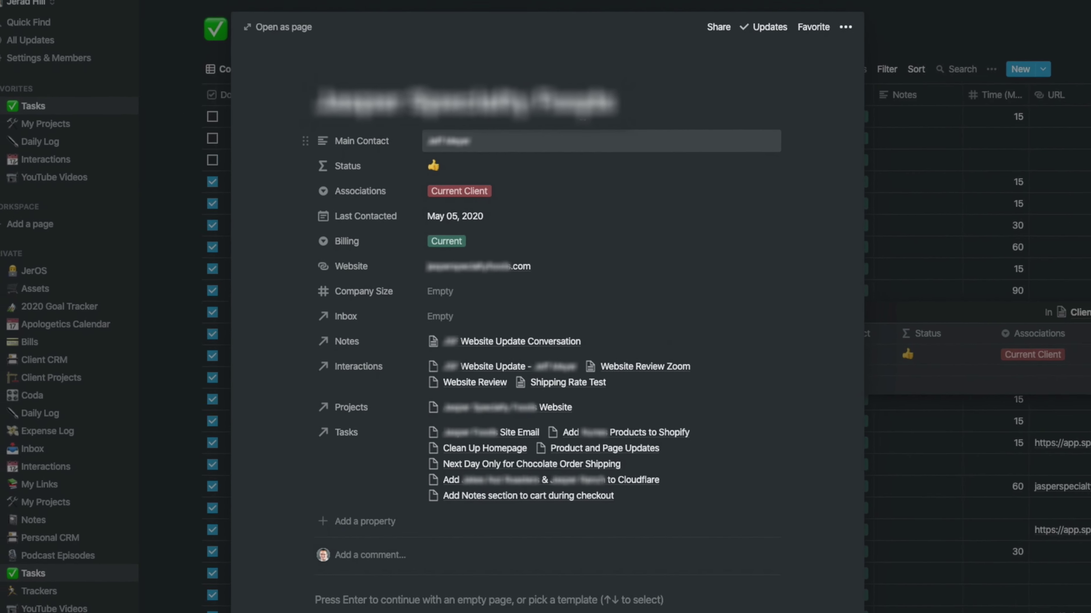
click(646, 236)
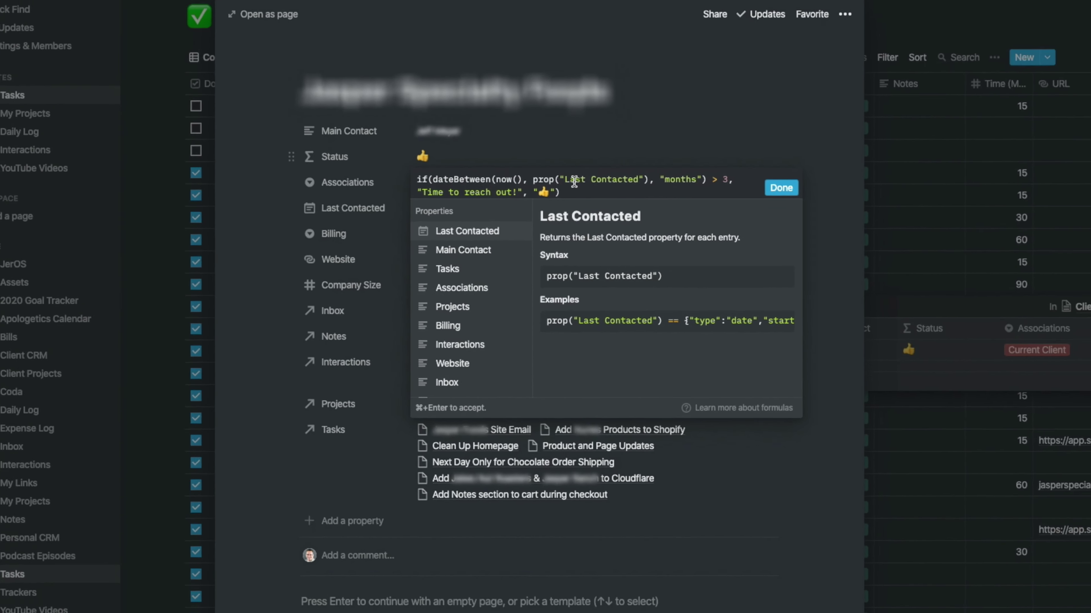
key(Escape)
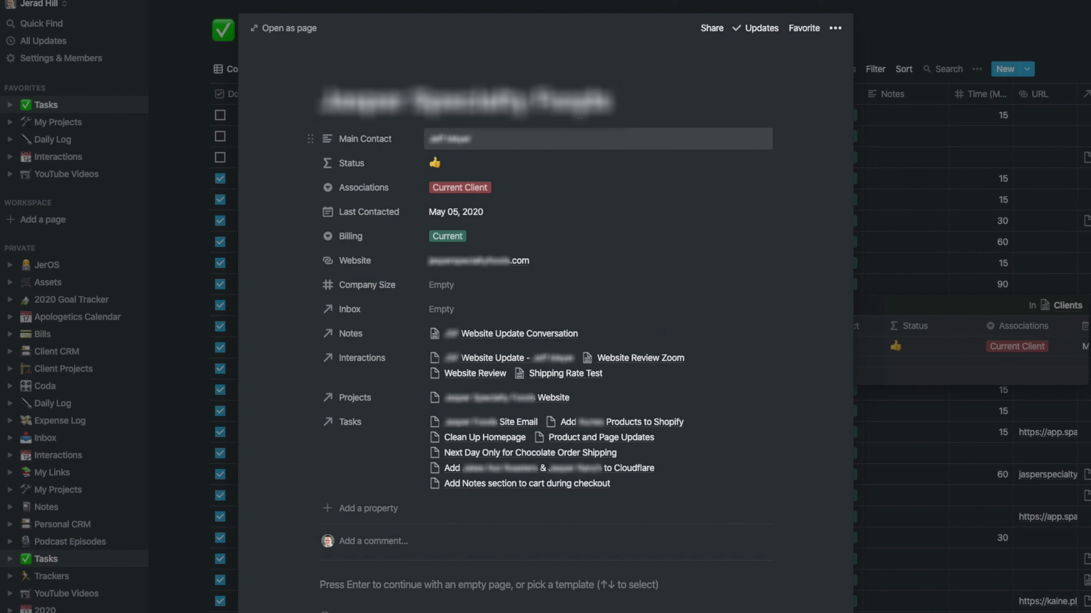
Step: Close the client peek, switch Tasks to All Uncompleted Tasks, then return to JerOS
key(Escape)
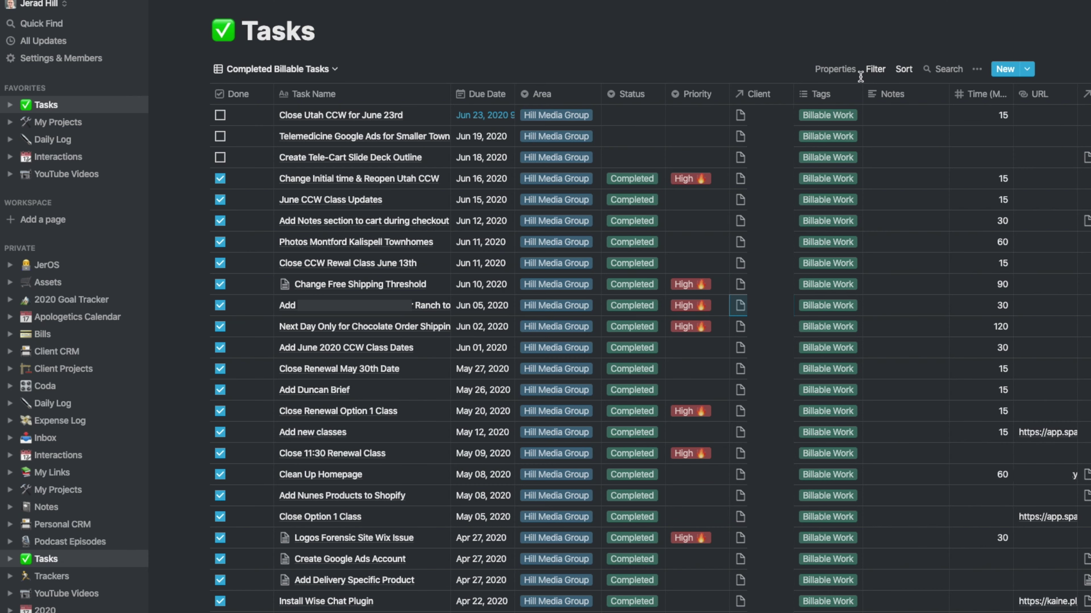
click(297, 69)
click(397, 57)
click(288, 69)
click(287, 116)
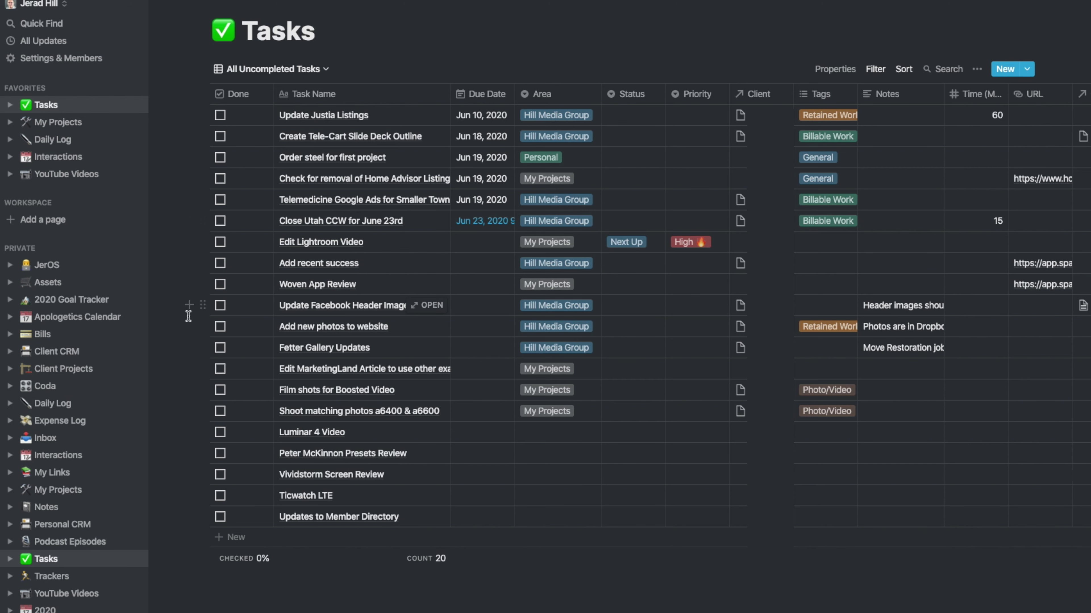
click(58, 268)
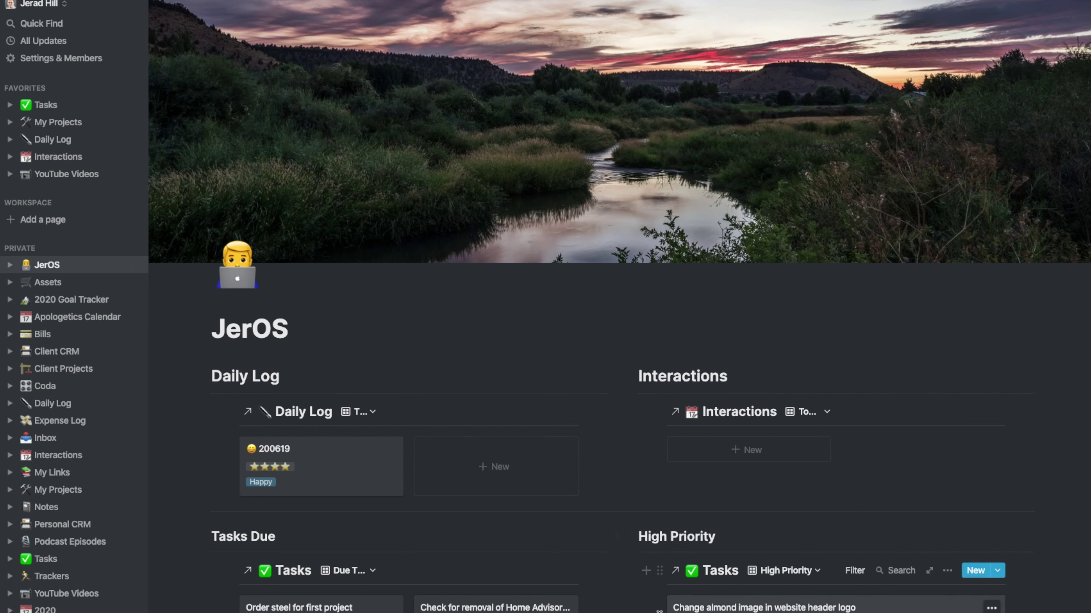
Step: Check the Tasks Due views and scroll down to the Tasks Due and High Priority cards
scroll(599, 568, down, 5)
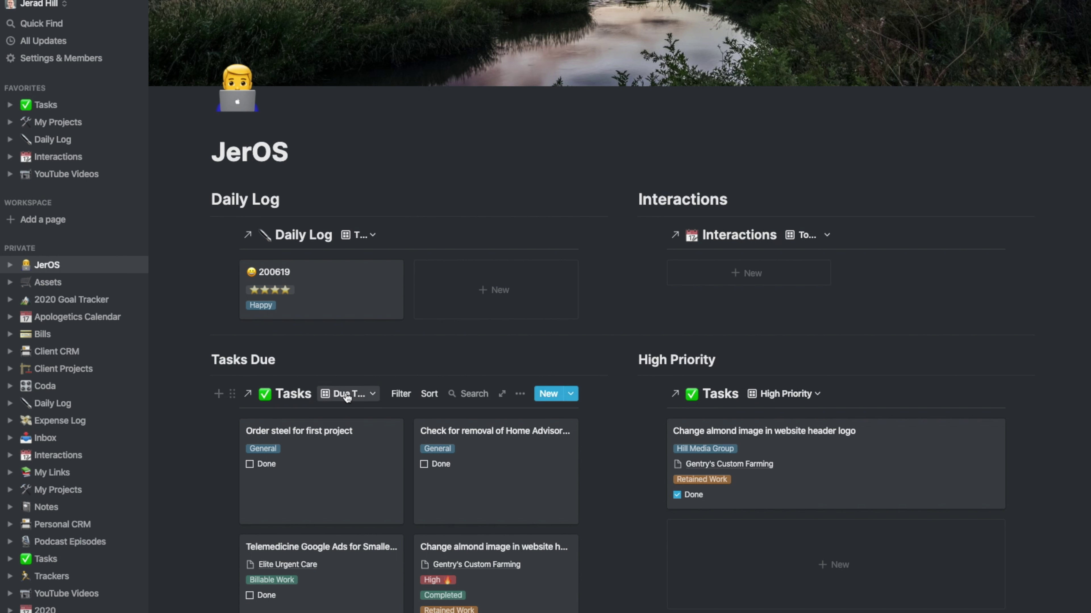
click(372, 395)
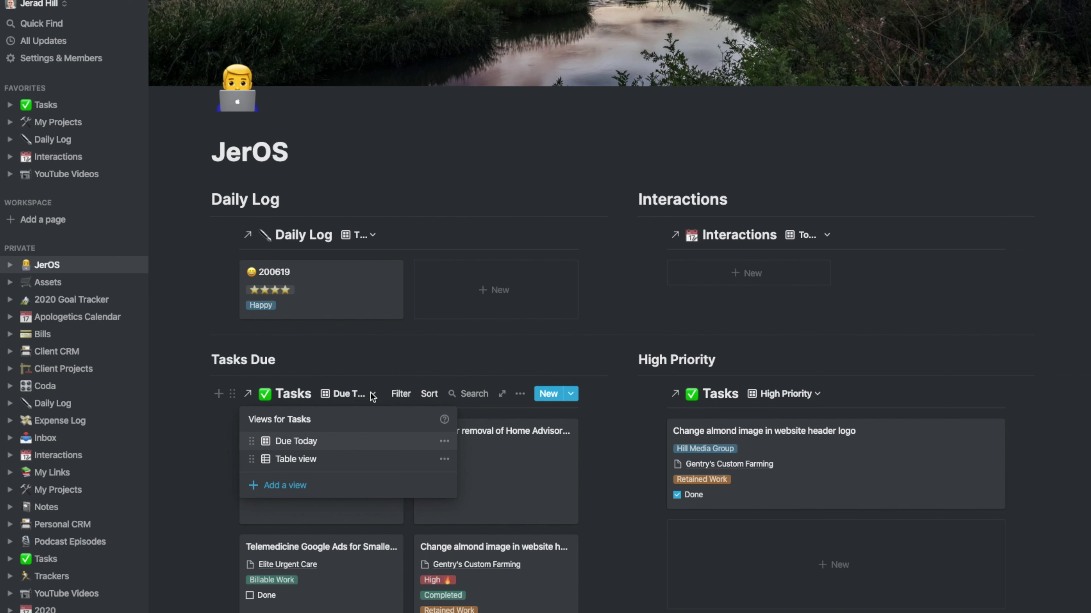
click(372, 397)
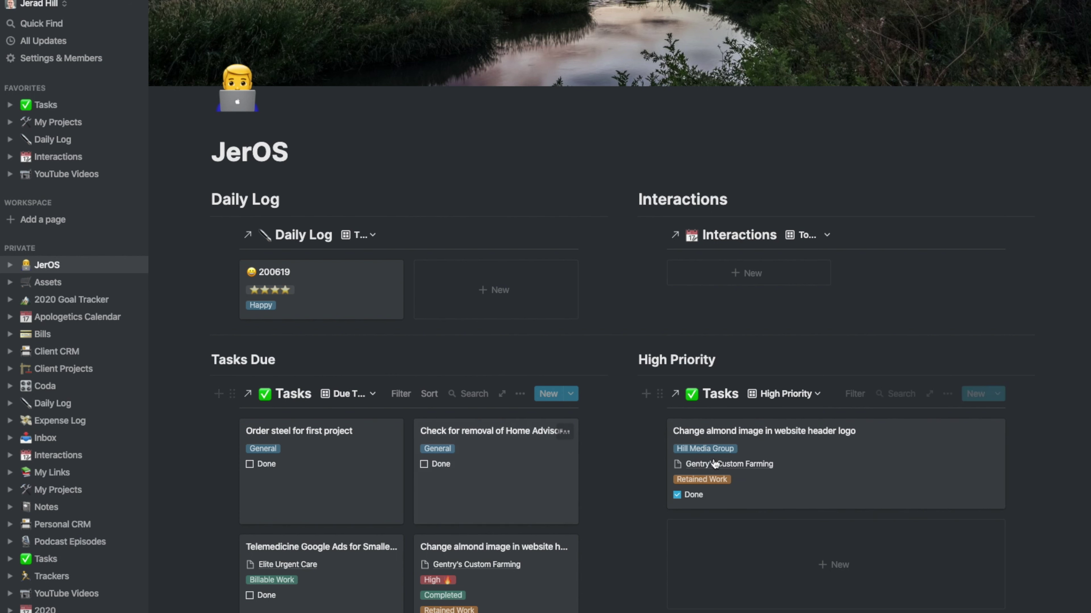
scroll(767, 400, down, 3)
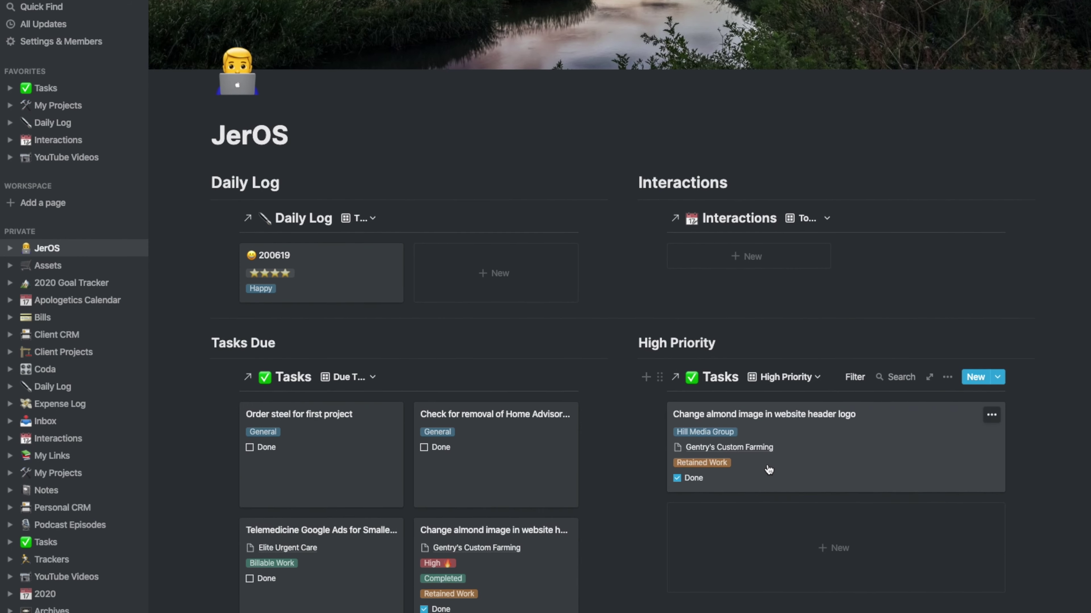
scroll(831, 397, down, 4)
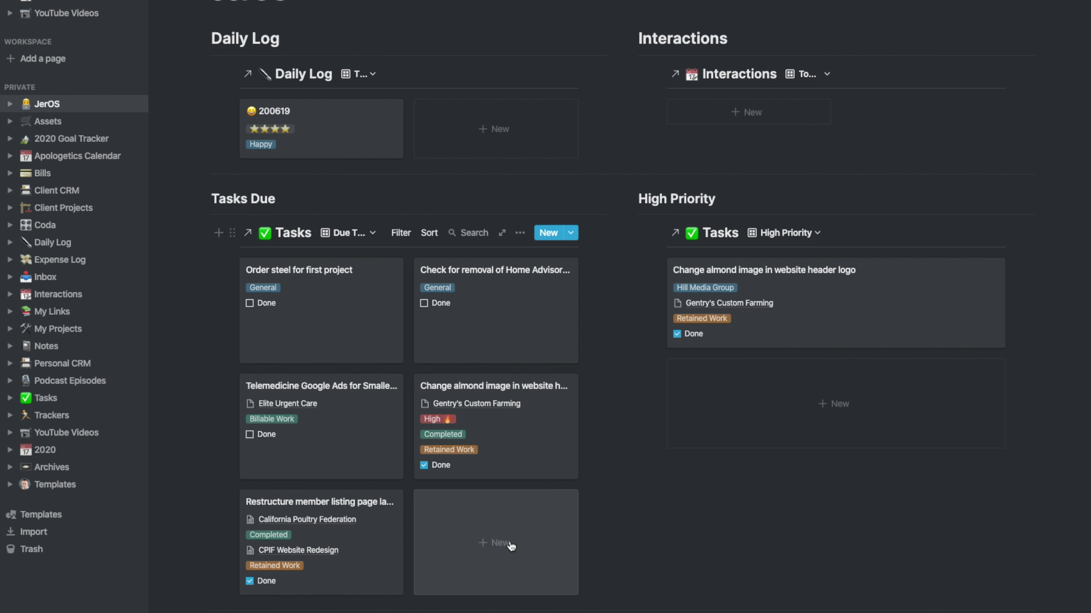
Step: Create a task titled 'Sample Task' in Tasks Due with High priority
click(489, 542)
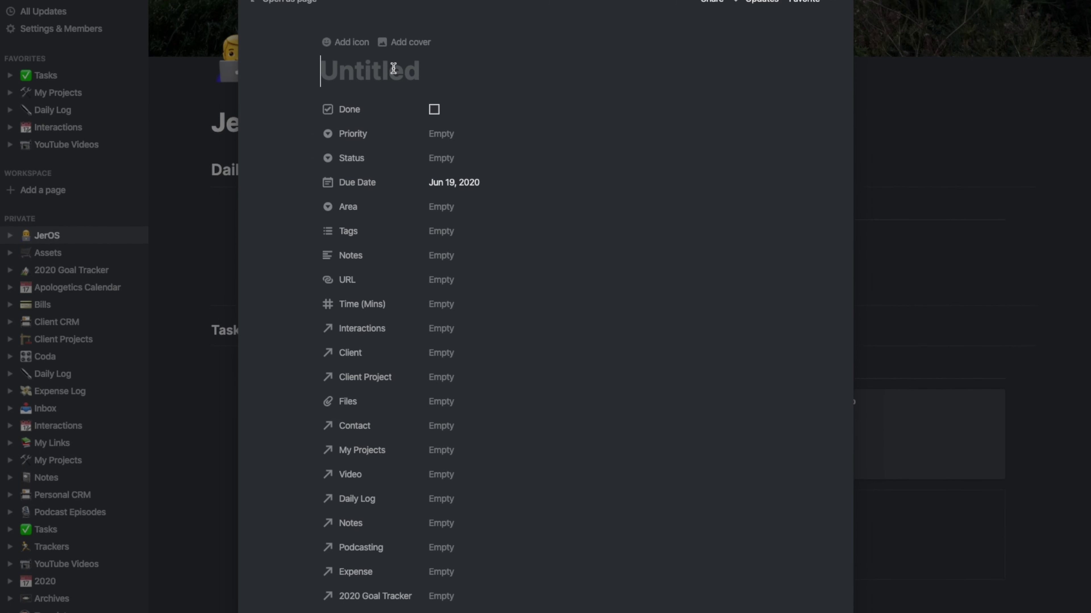
text(Sample Task)
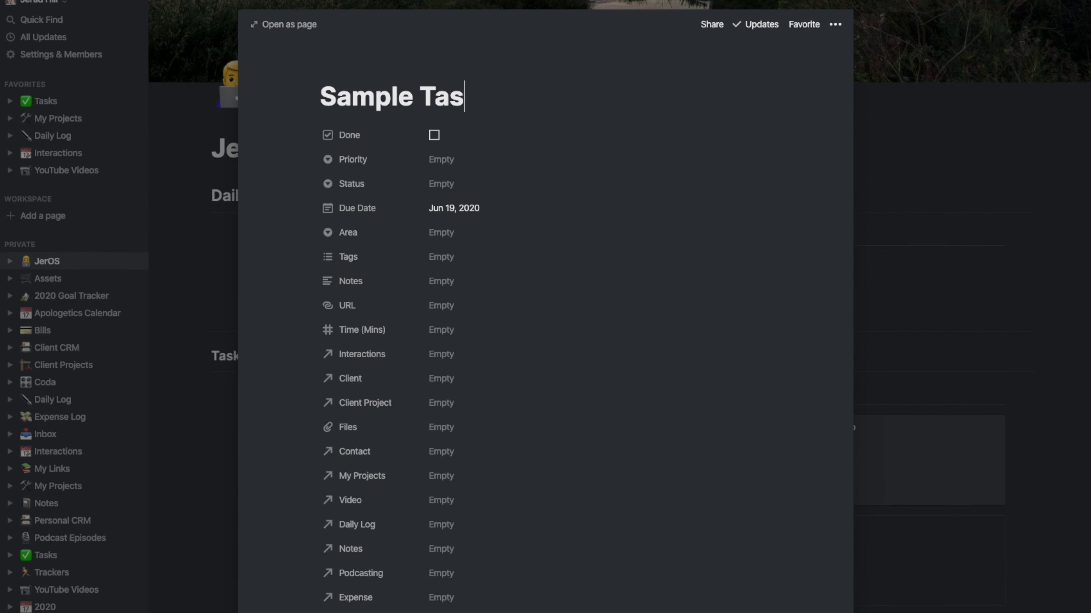
click(463, 162)
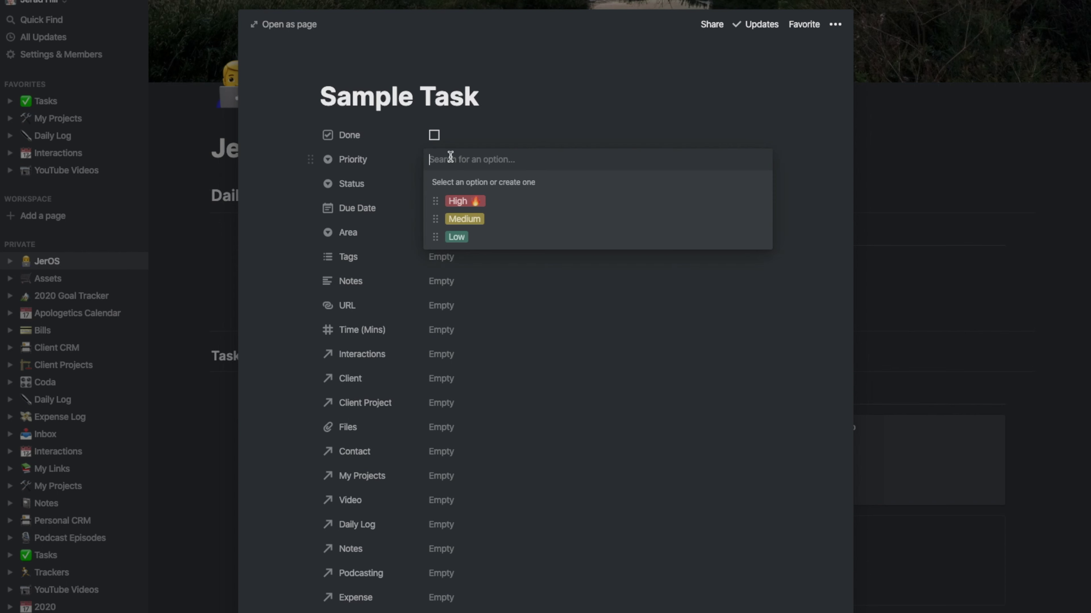
click(470, 207)
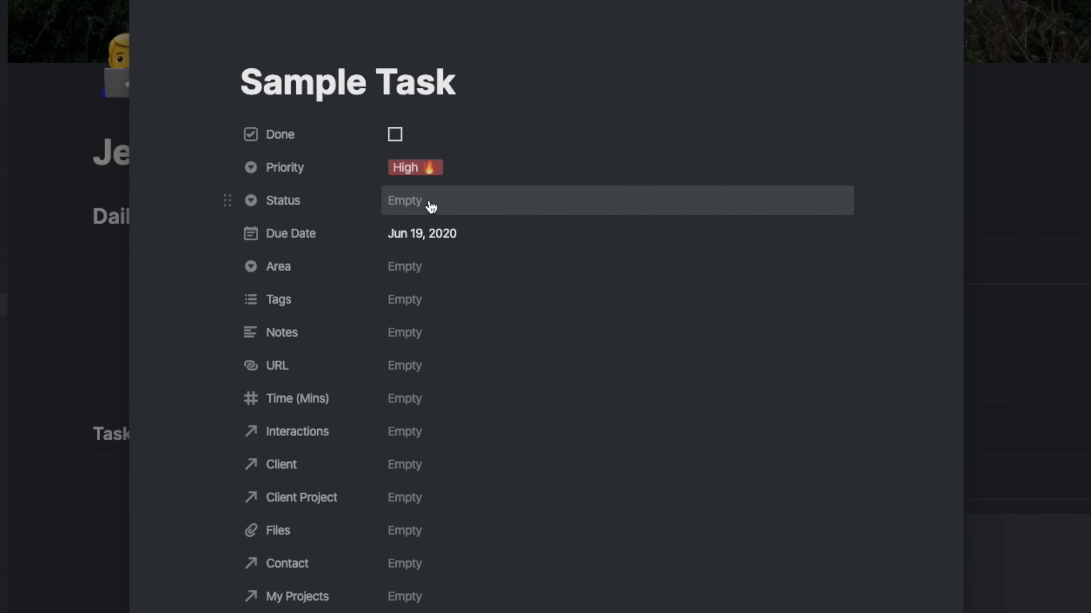
Step: Set its status to Next Up, keep due Jun 19, 2020, and set area Hill Media Group
click(399, 228)
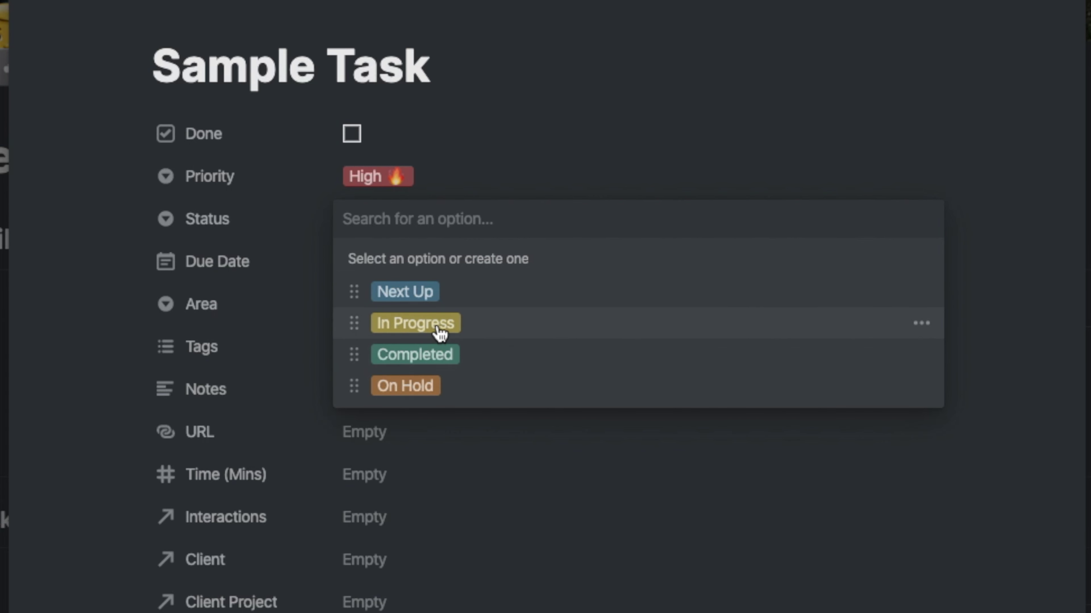
click(426, 307)
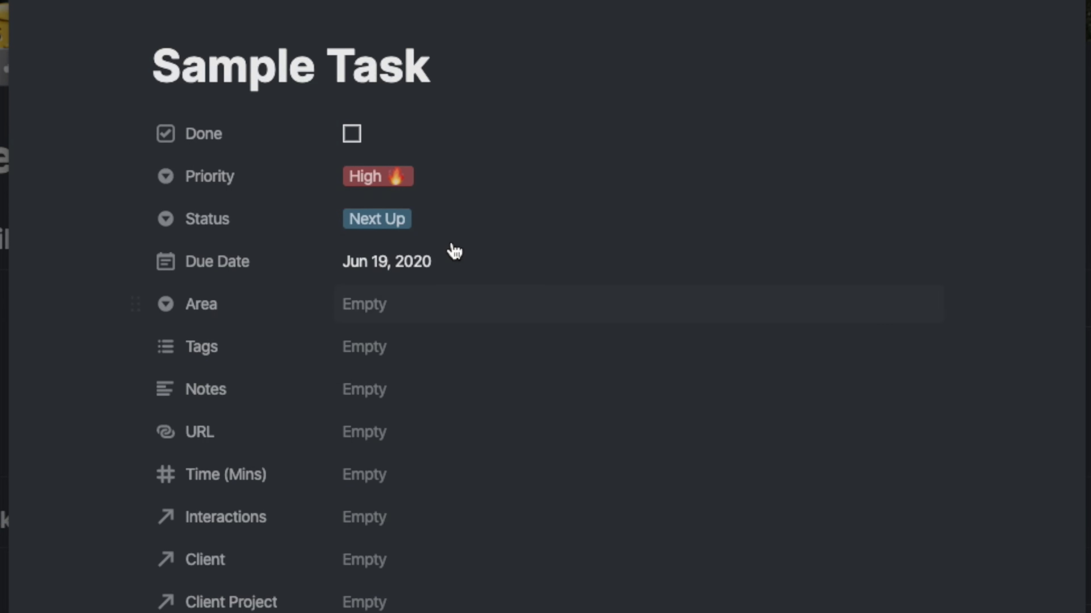
click(402, 263)
click(575, 214)
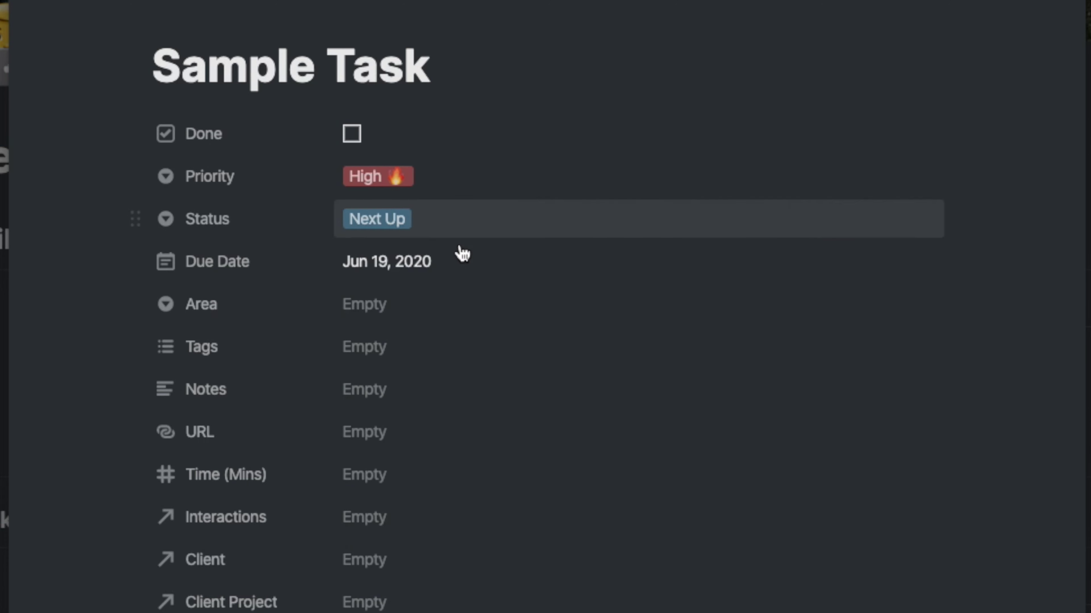
click(387, 307)
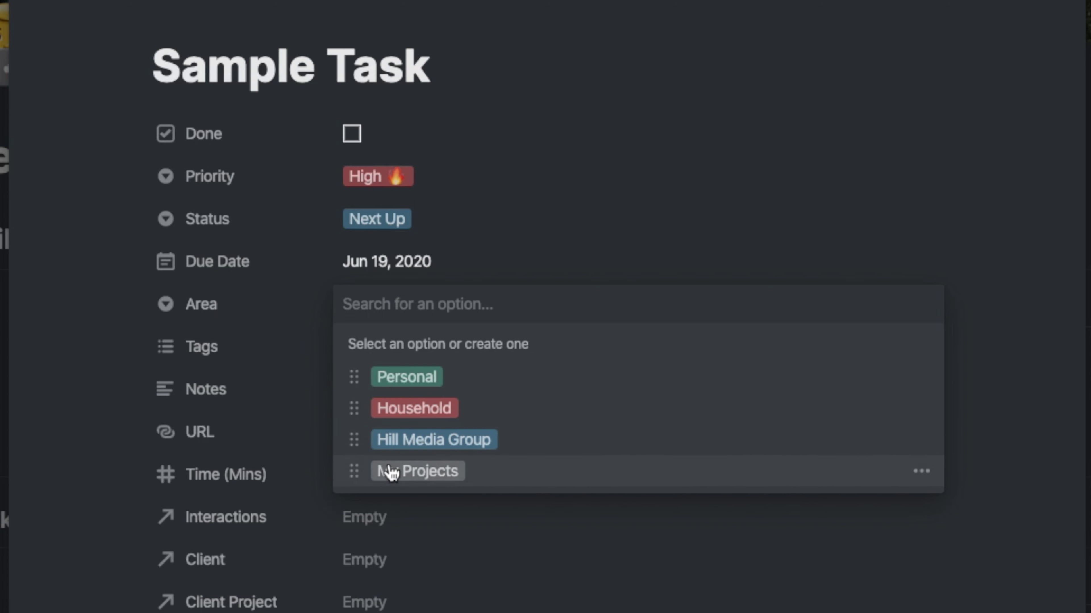
click(457, 446)
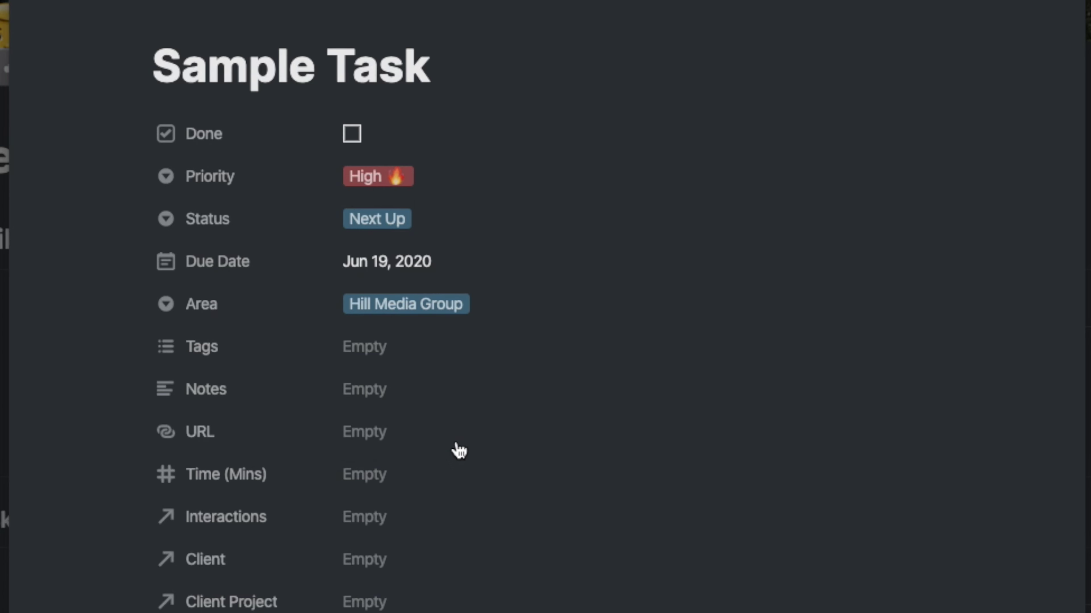
click(428, 268)
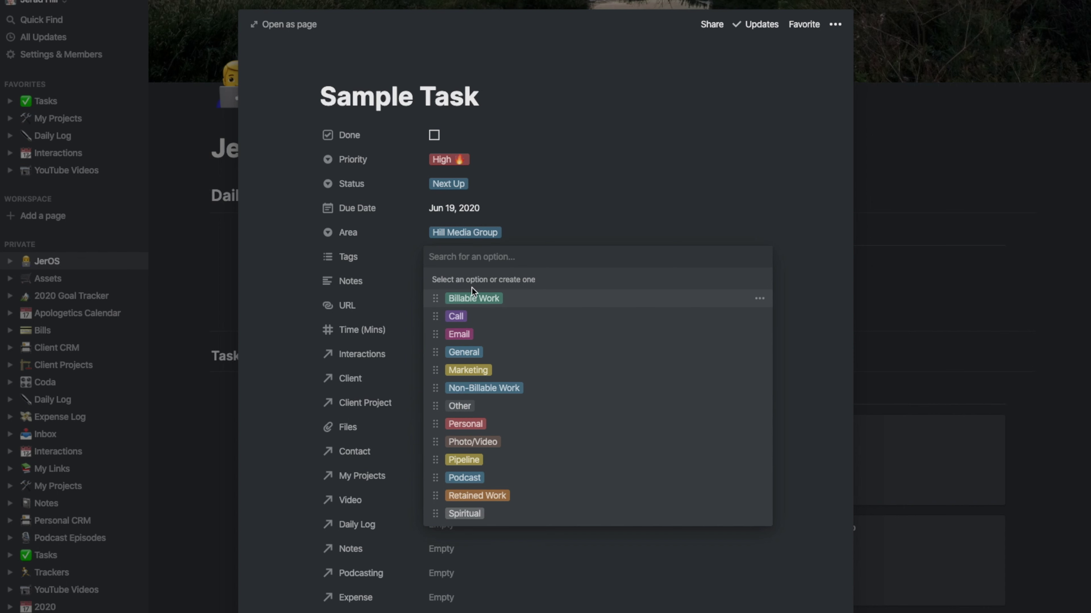
Step: Tag Sample Task with Billable Work and Call
click(386, 255)
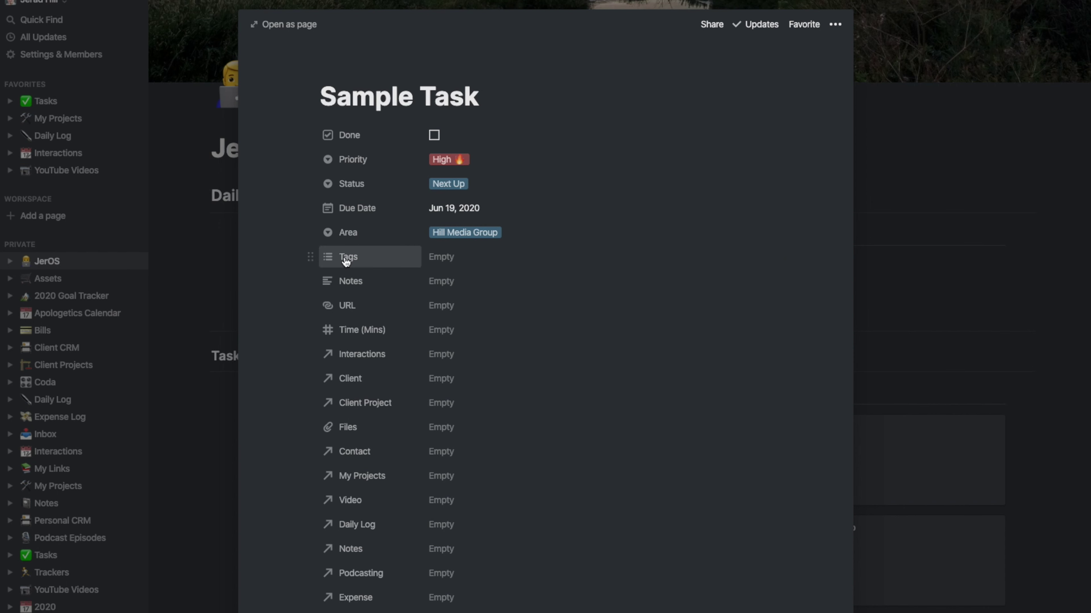
click(454, 258)
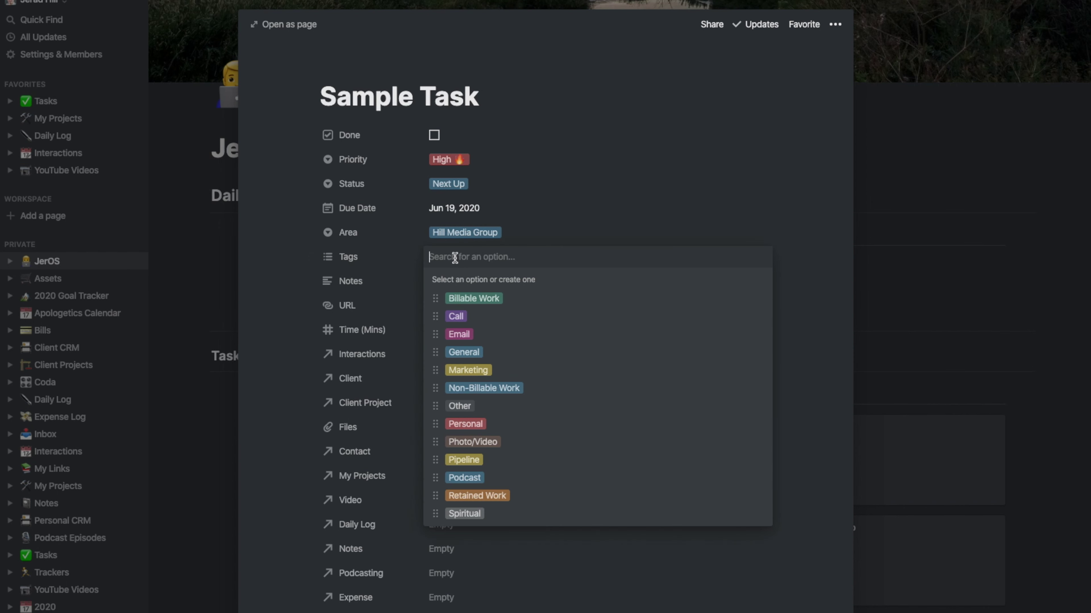
click(472, 300)
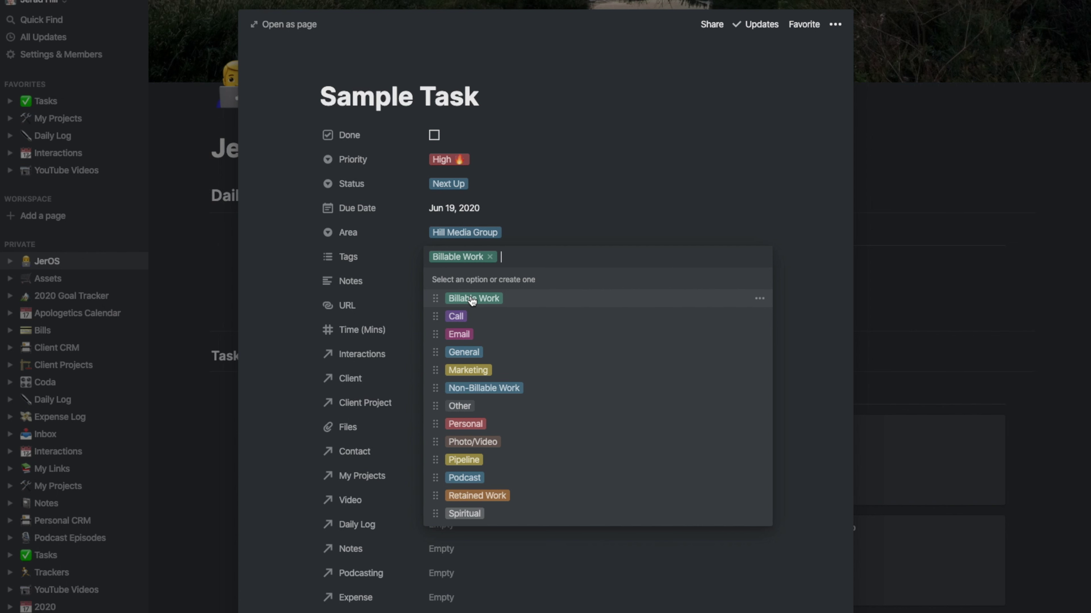
click(462, 320)
click(613, 179)
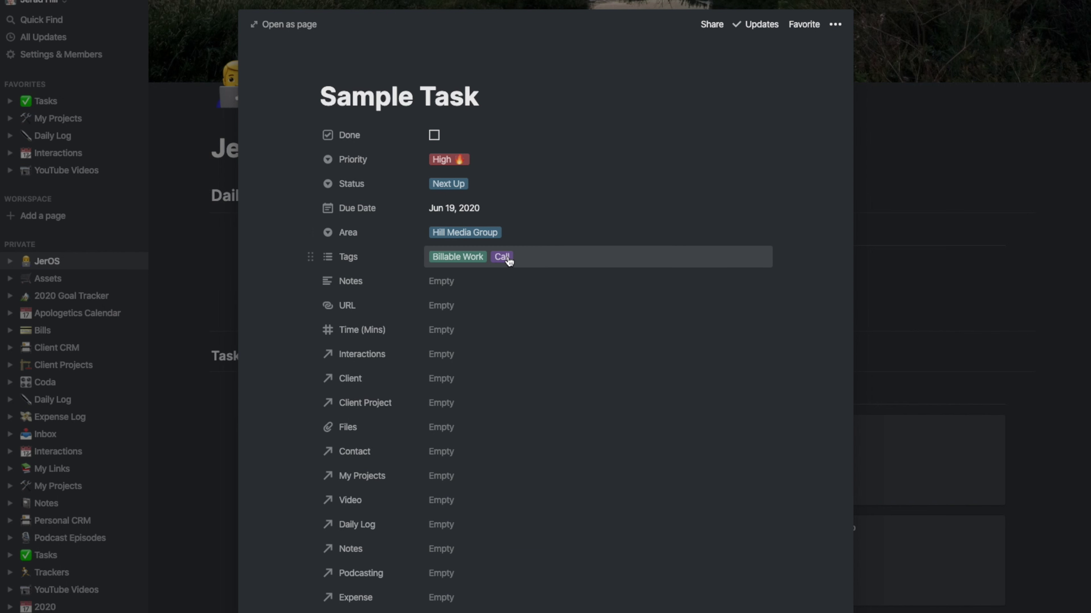
Step: Swap Call for Photo/Video, then replace all tags with Non-Billable Work
click(537, 260)
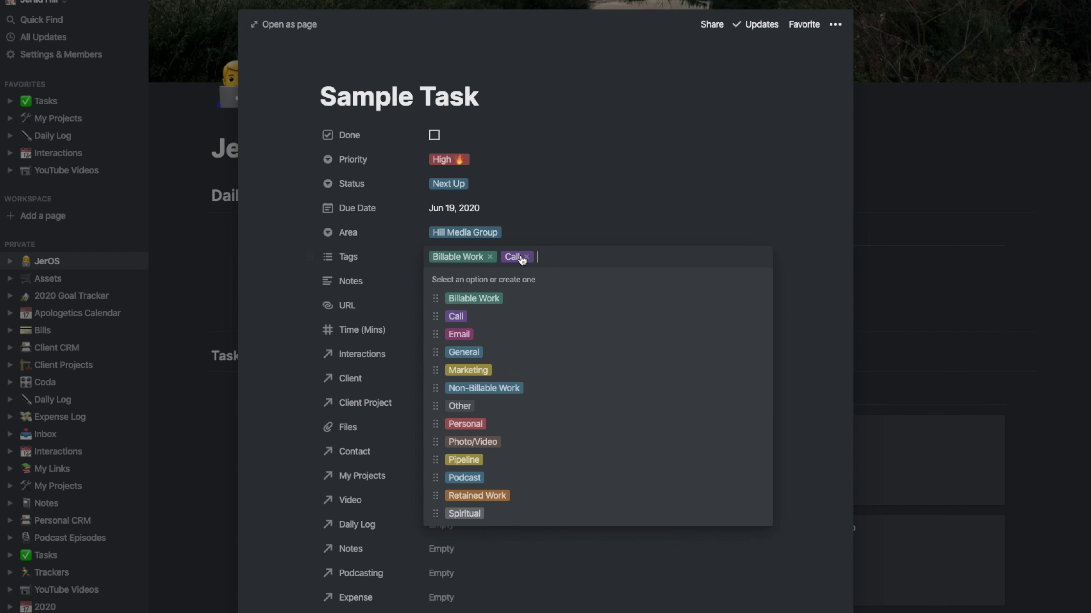
click(527, 258)
click(479, 444)
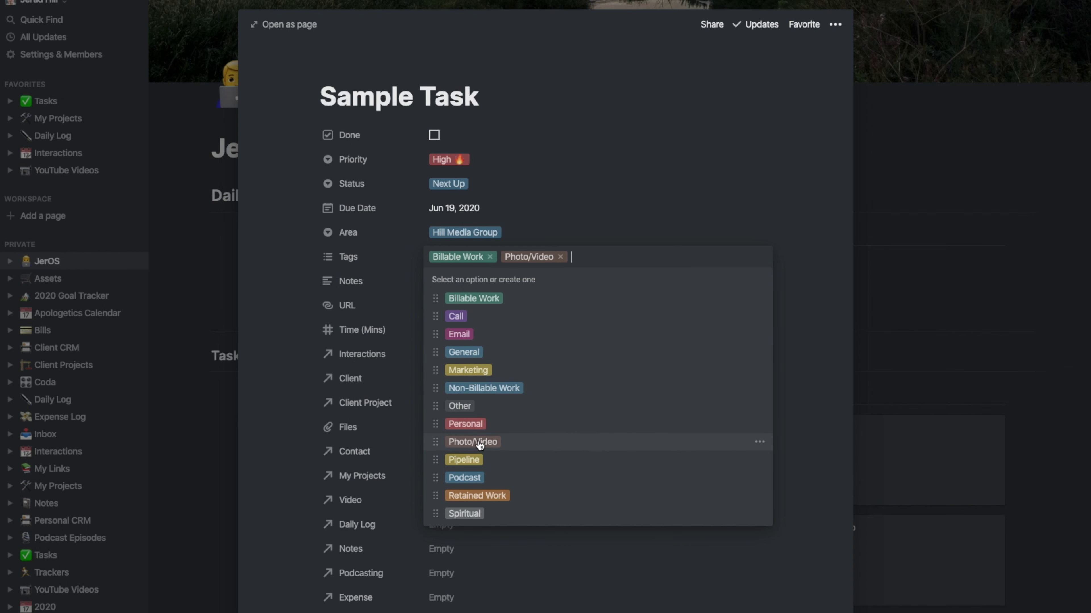
click(561, 257)
click(489, 257)
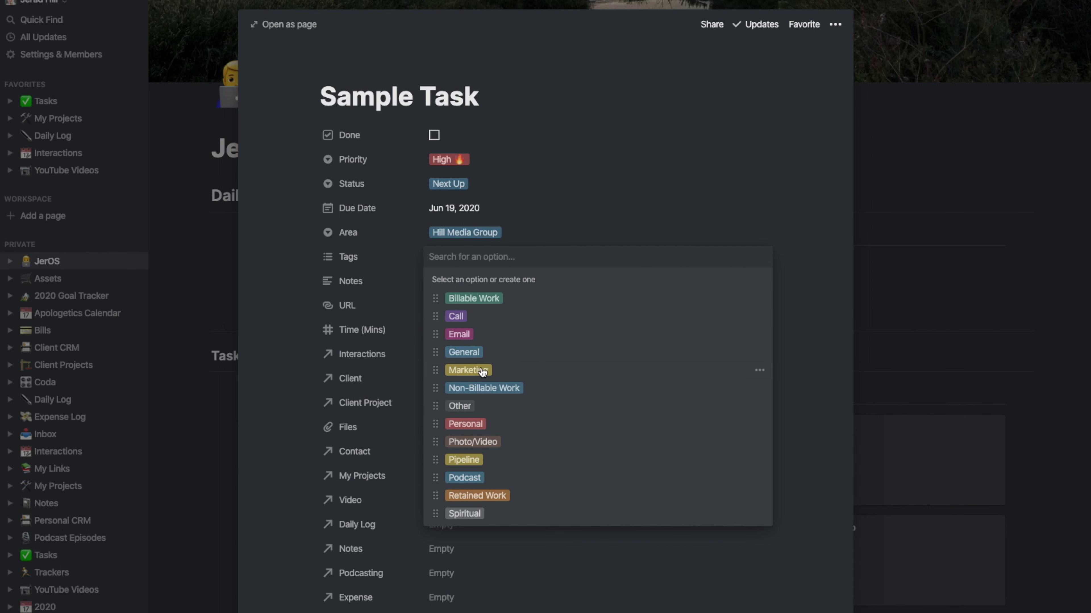
click(483, 390)
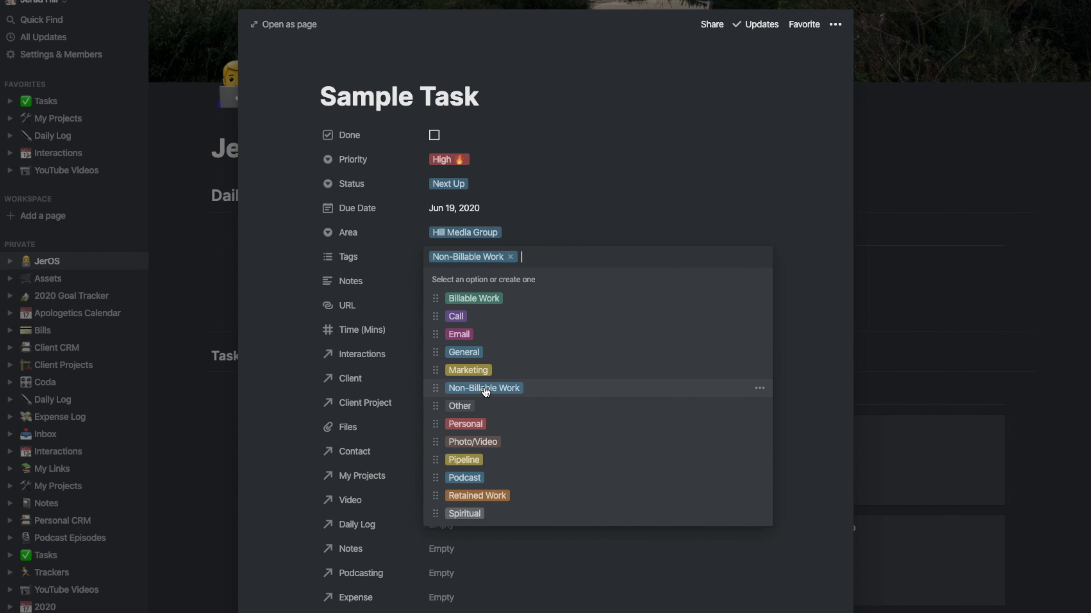
Step: Try Retained Work instead, then settle on Billable Work as the only tag
click(511, 258)
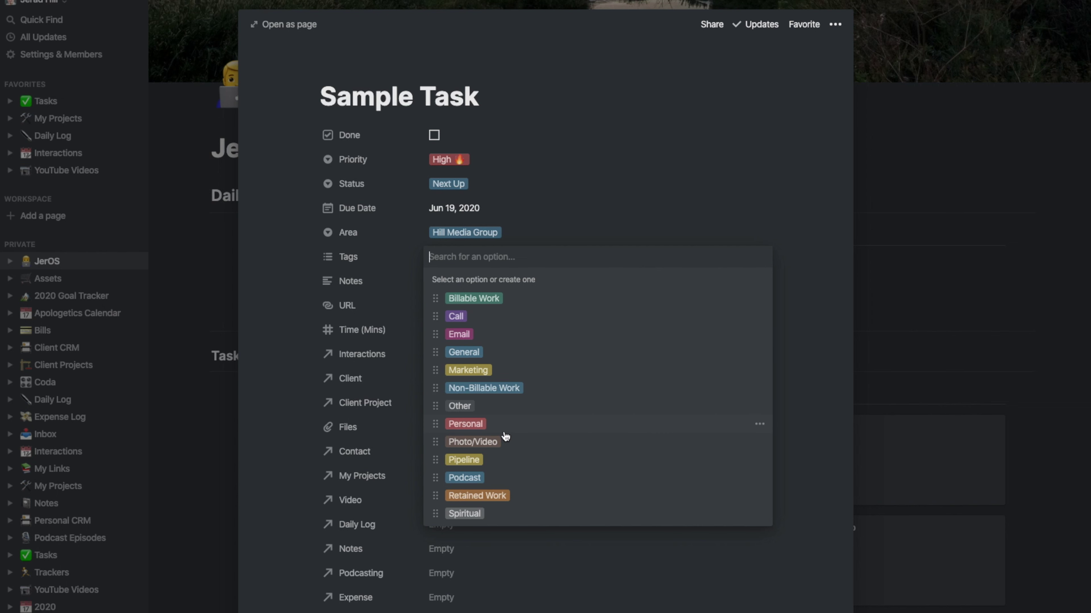
click(508, 497)
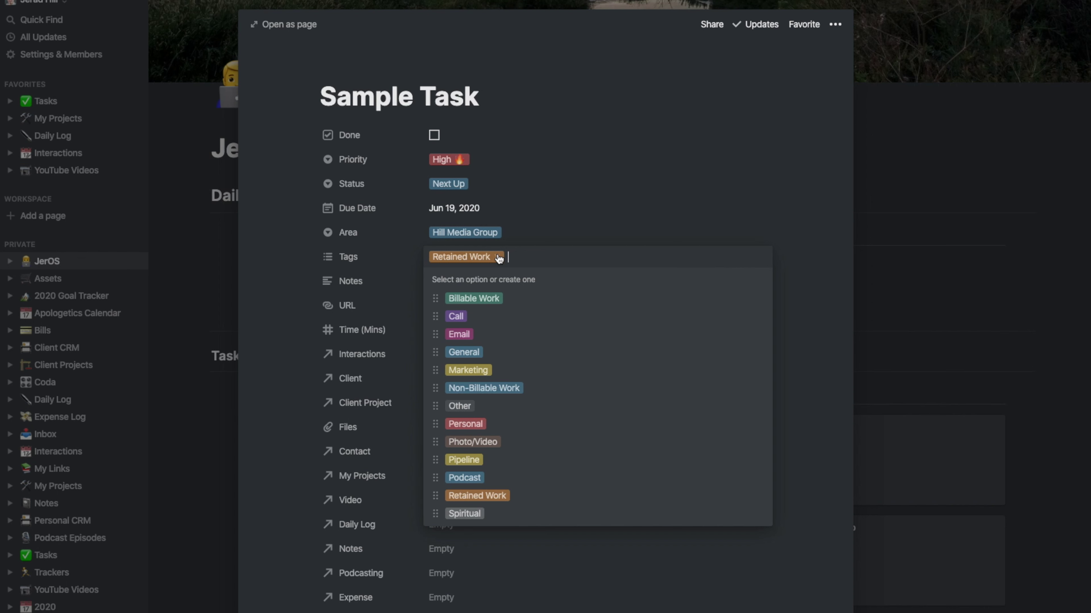
click(473, 298)
click(499, 256)
click(565, 186)
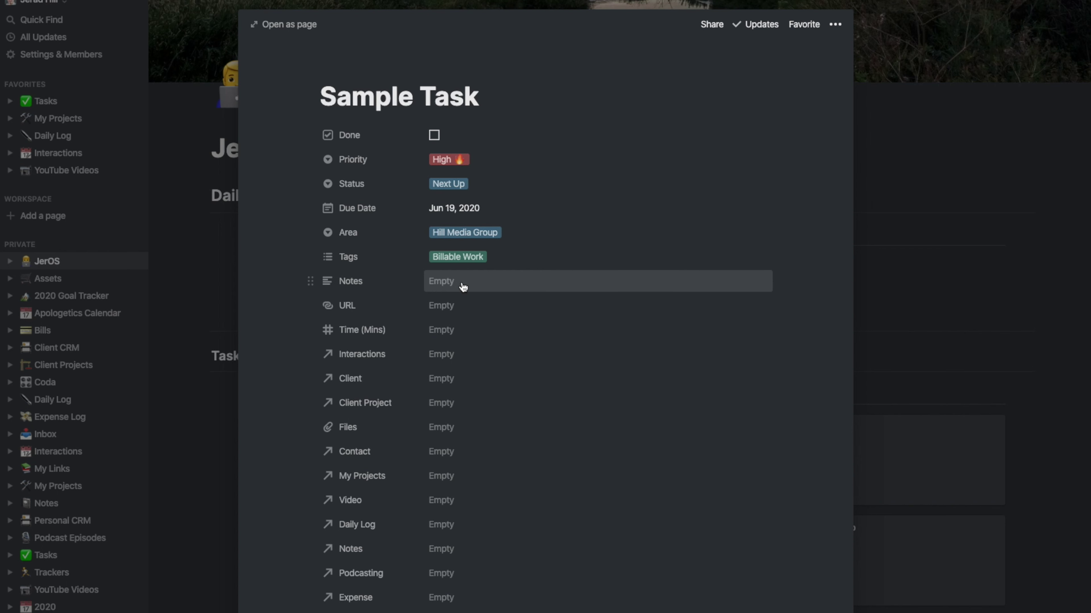
Step: Leave Notes empty and enter 15 as the Sample Task's Time (Mins)
click(451, 282)
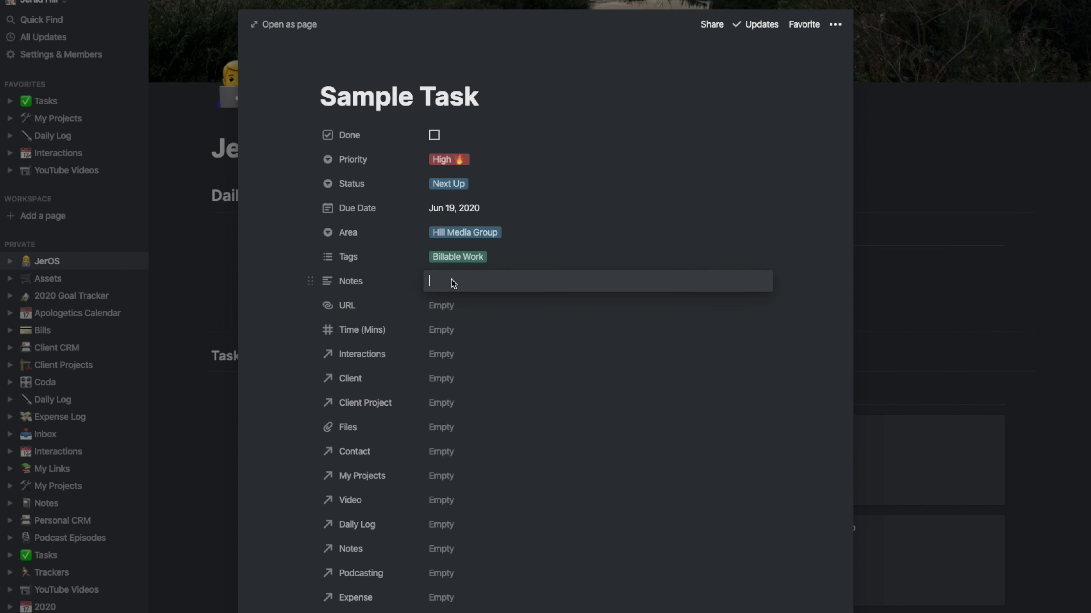
click(447, 301)
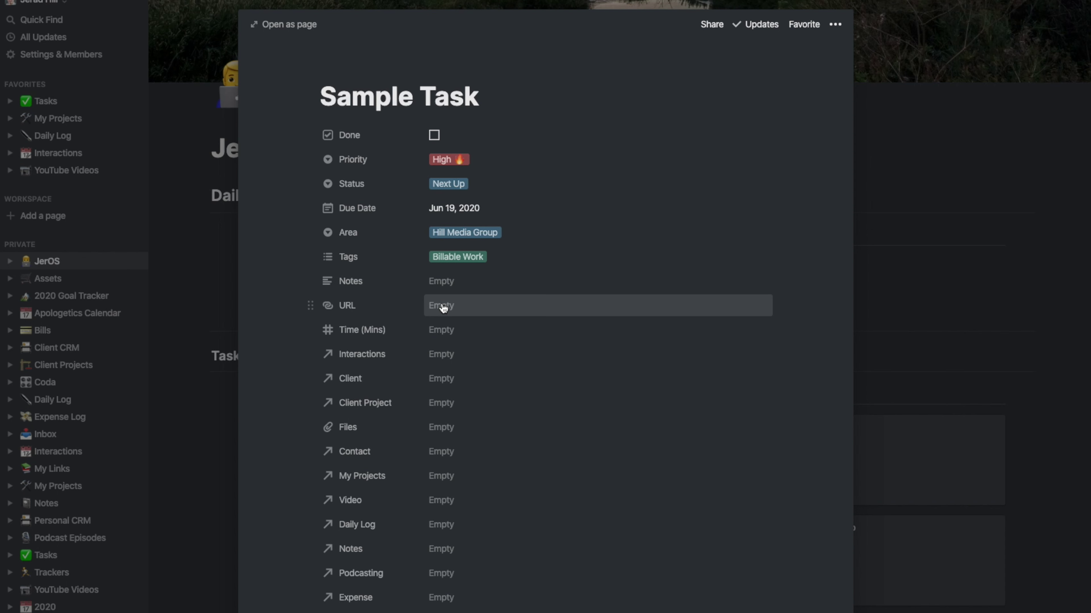
click(446, 329)
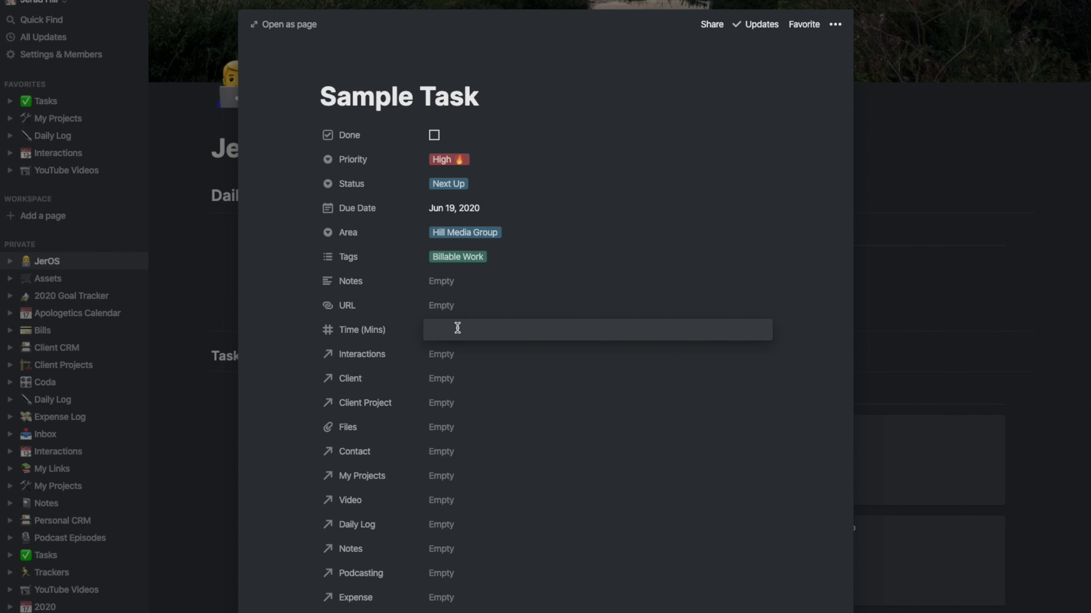
text(15)
key(Return)
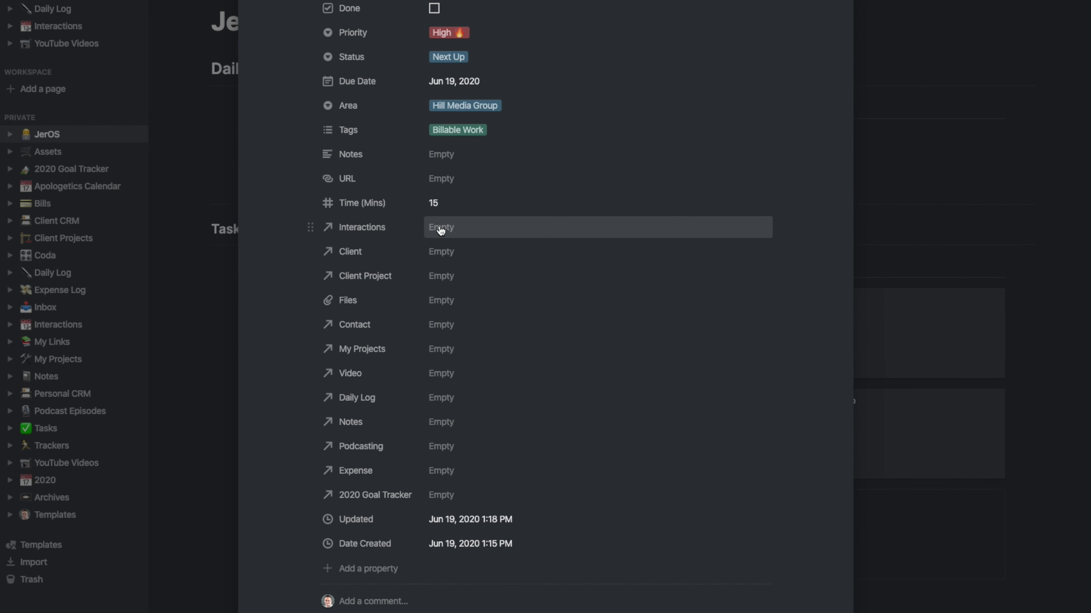
Step: Open and close the Client, Client Project and Files fields without linking or attaching anything
click(446, 251)
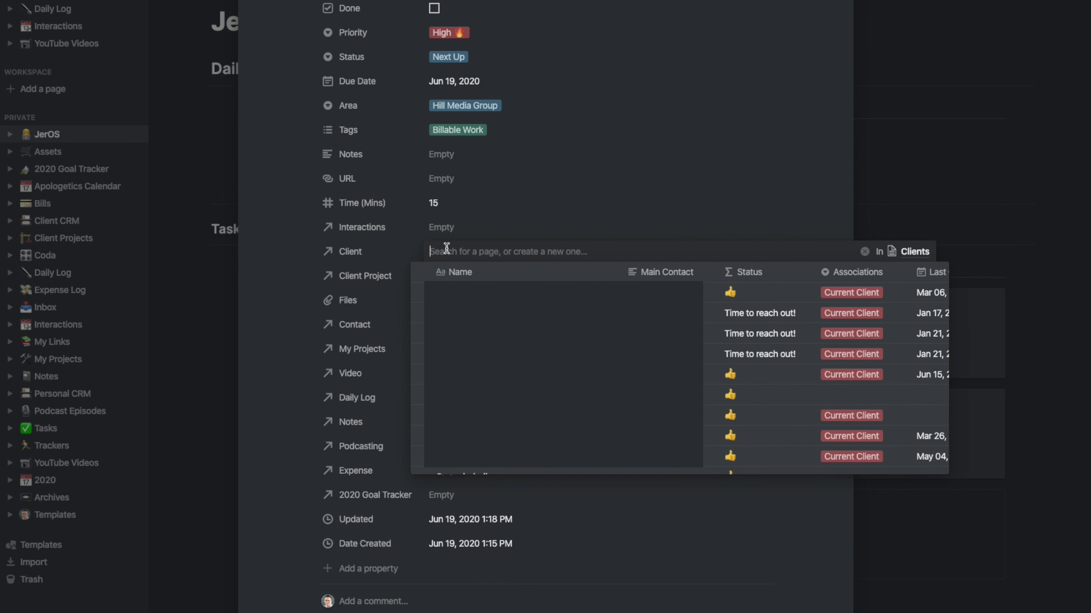
click(489, 217)
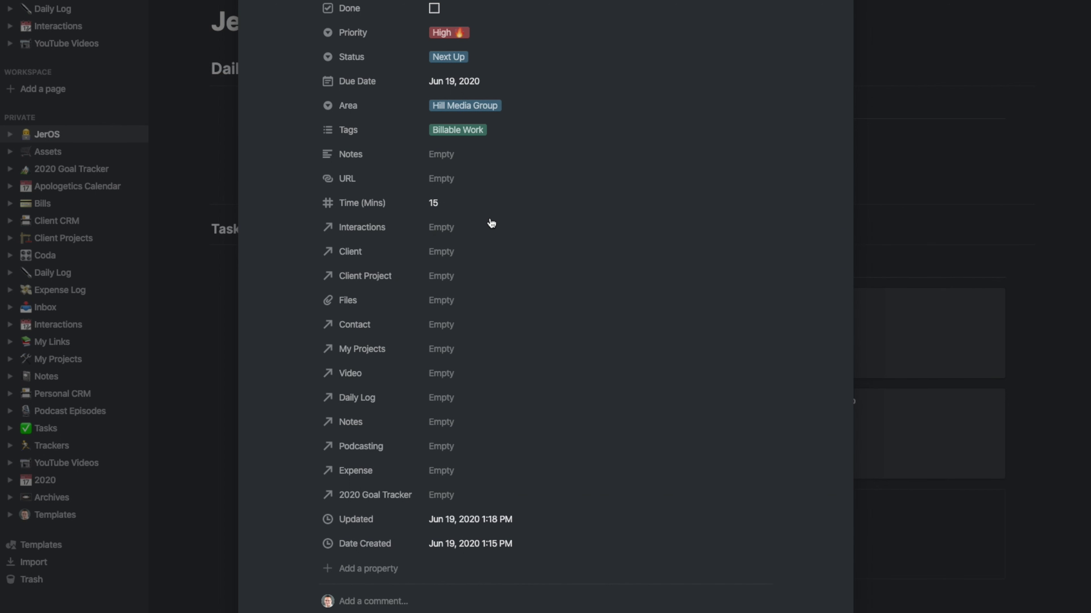
click(442, 280)
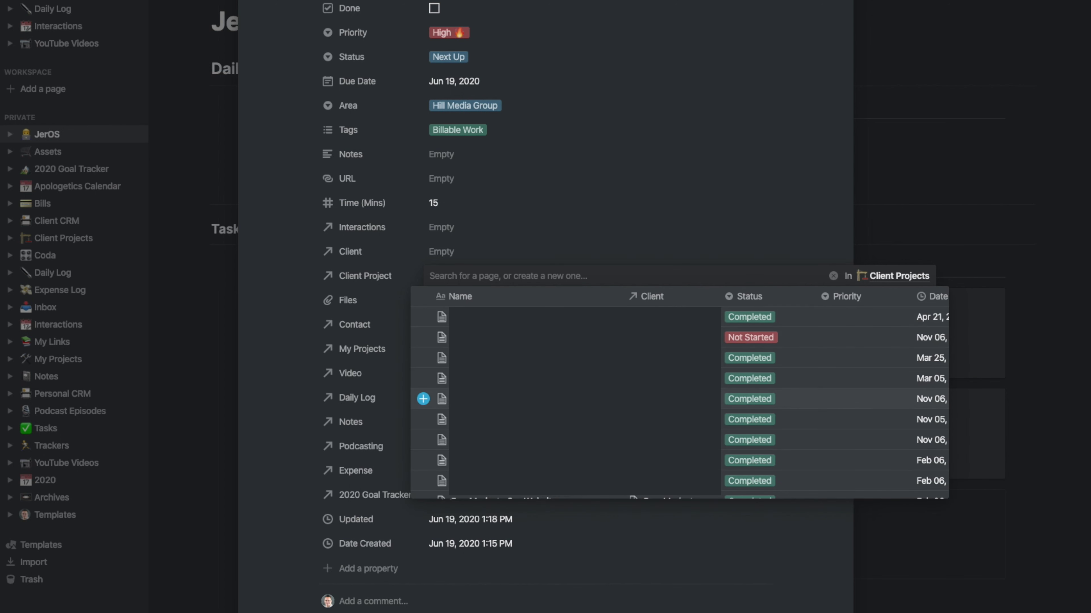
click(521, 239)
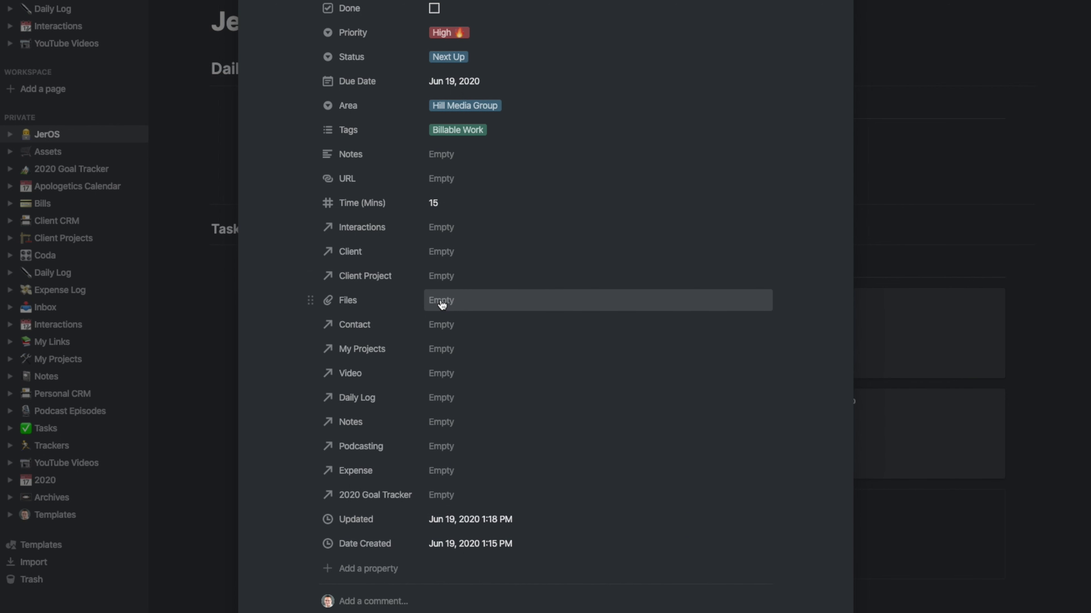
click(450, 303)
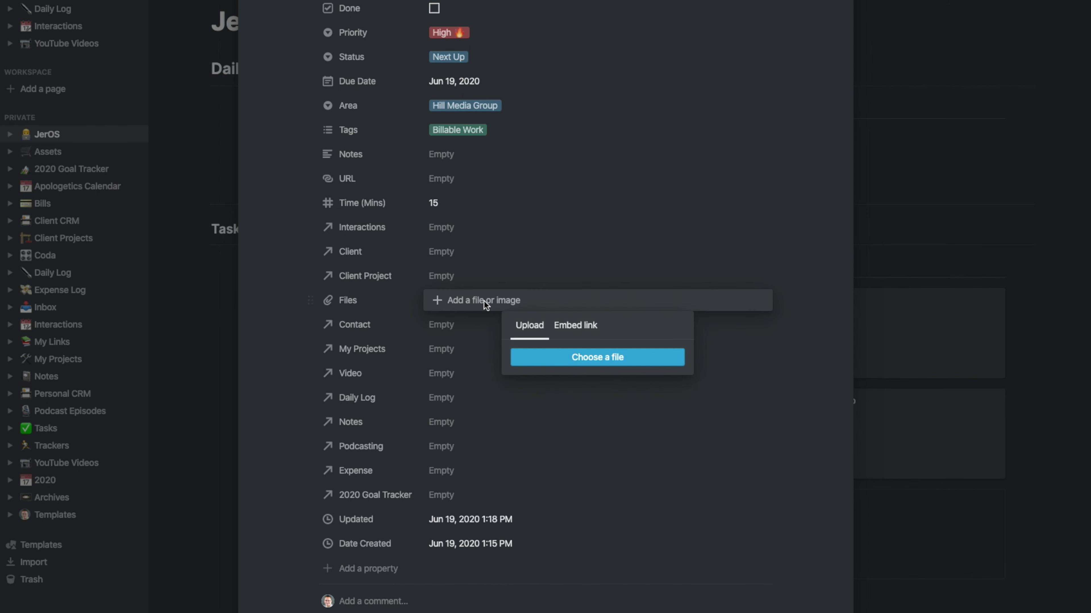
key(Escape)
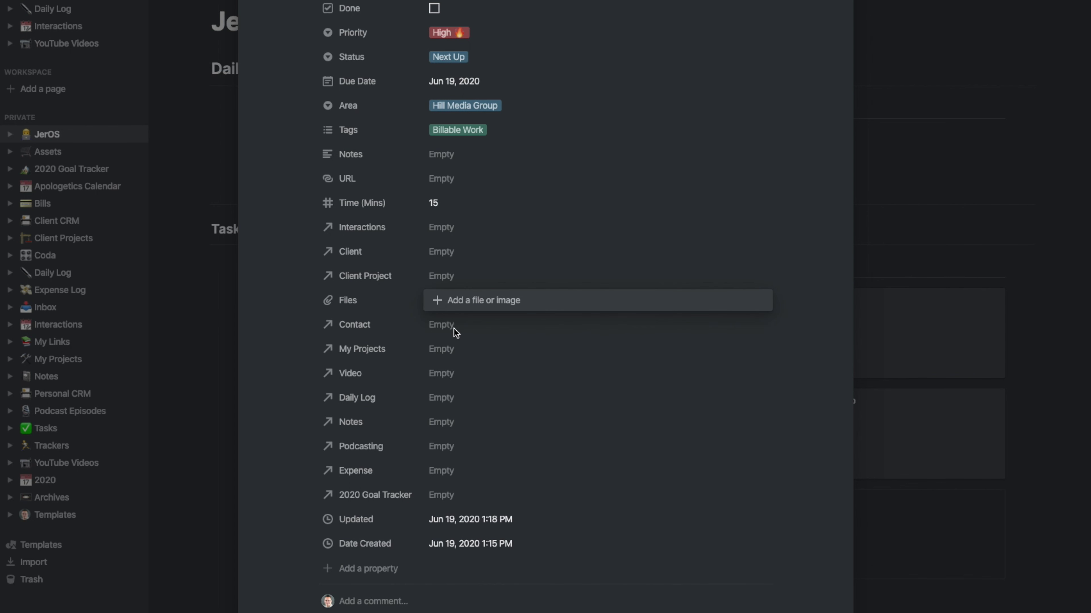
key(Escape)
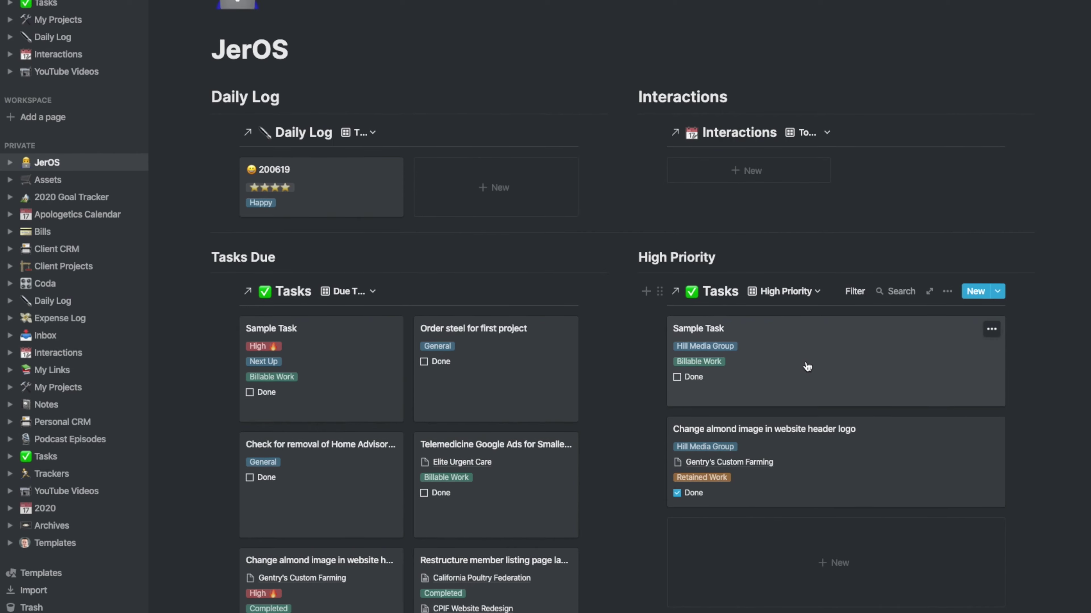
Step: Set Sample Task's Status to Completed, tick Done, and close the card
click(815, 344)
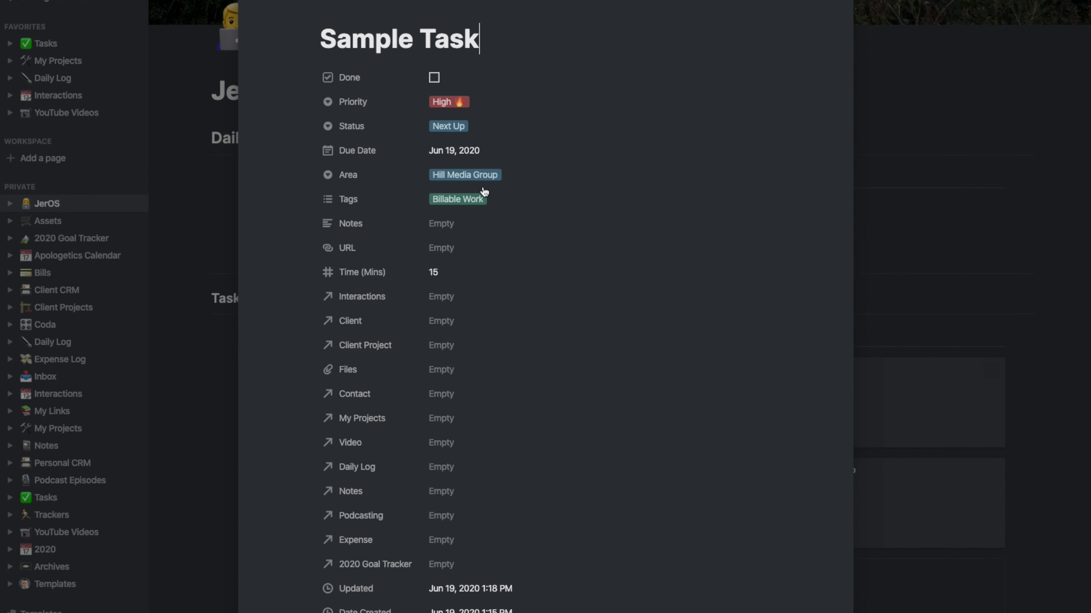
click(451, 127)
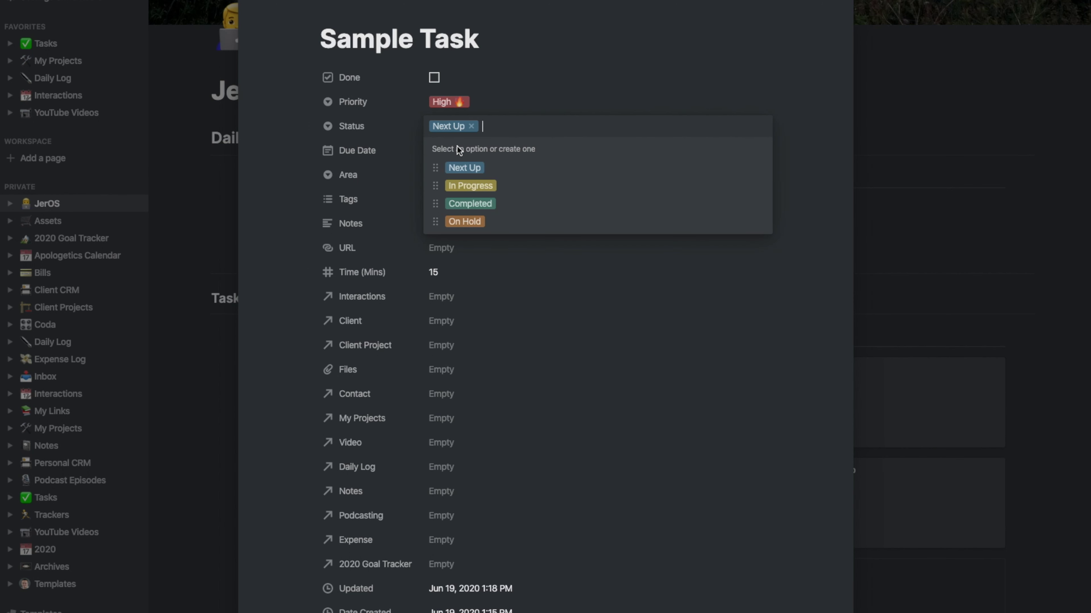
click(470, 203)
click(434, 78)
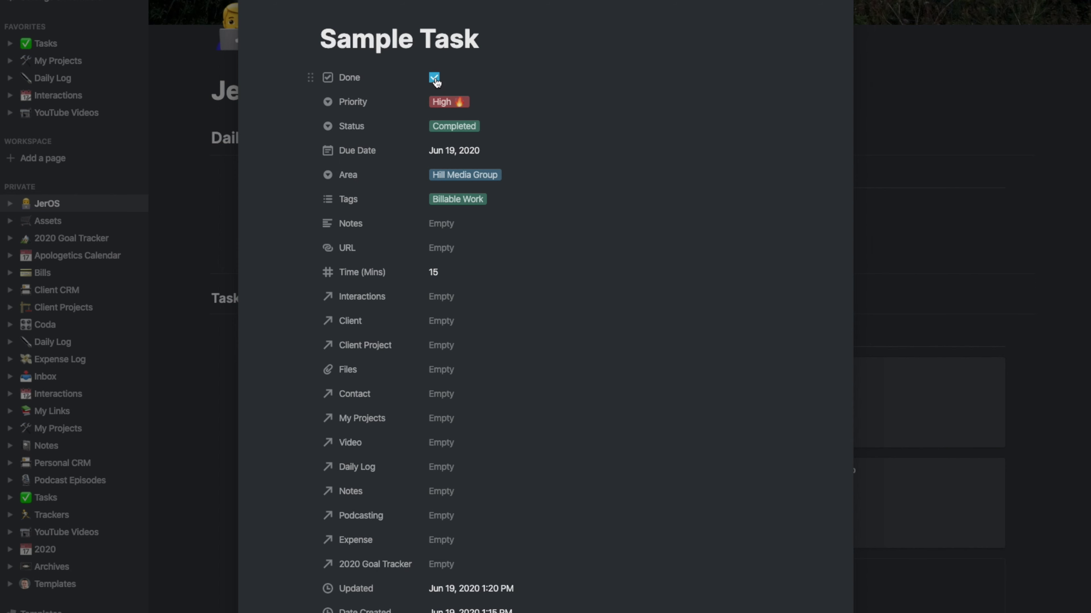
click(949, 138)
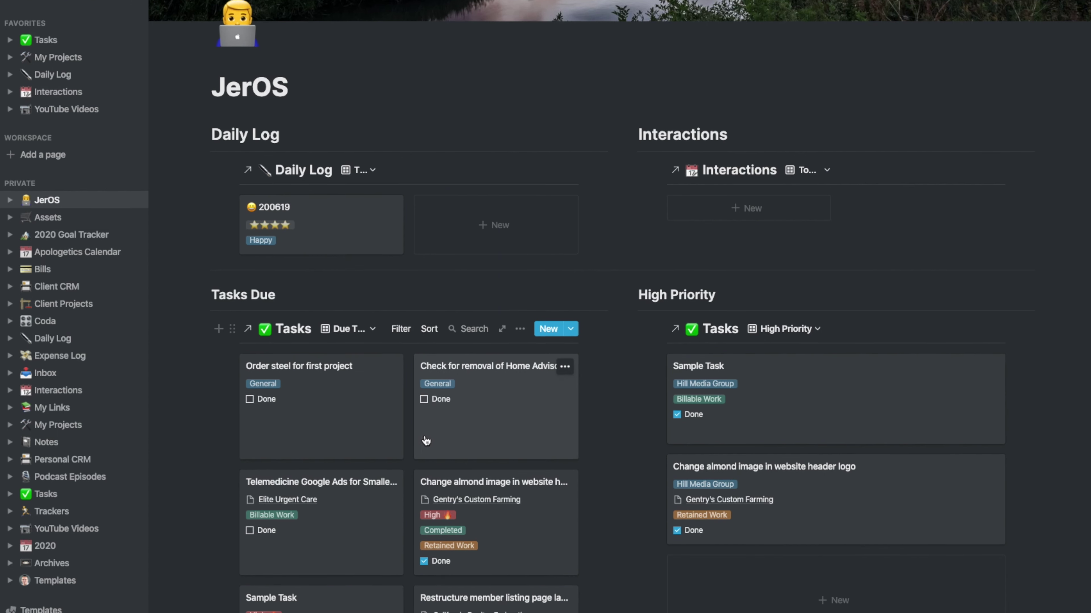
scroll(457, 430, down, 3)
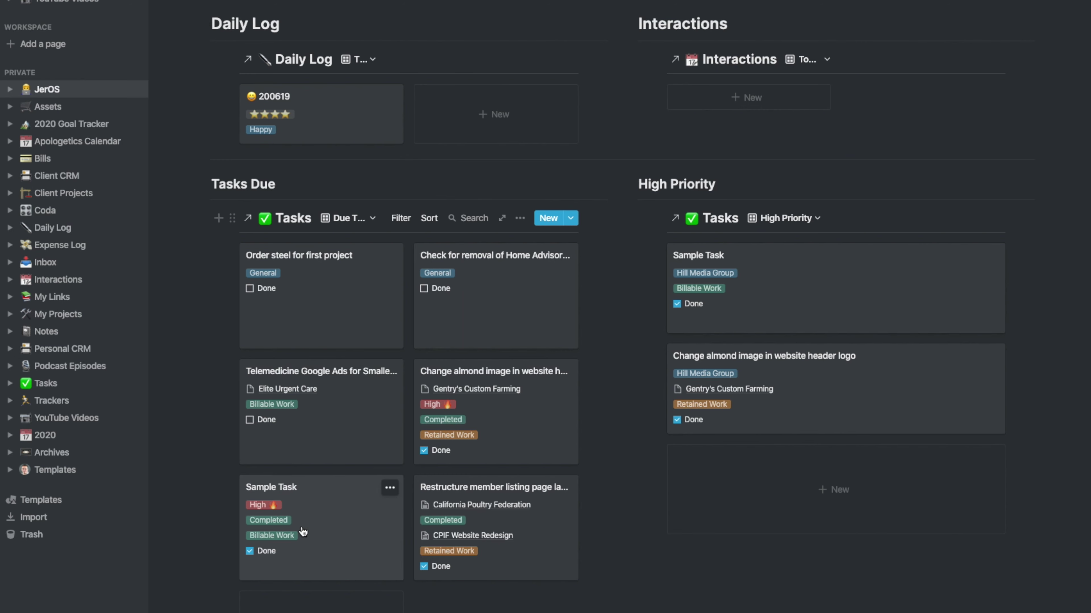
click(422, 218)
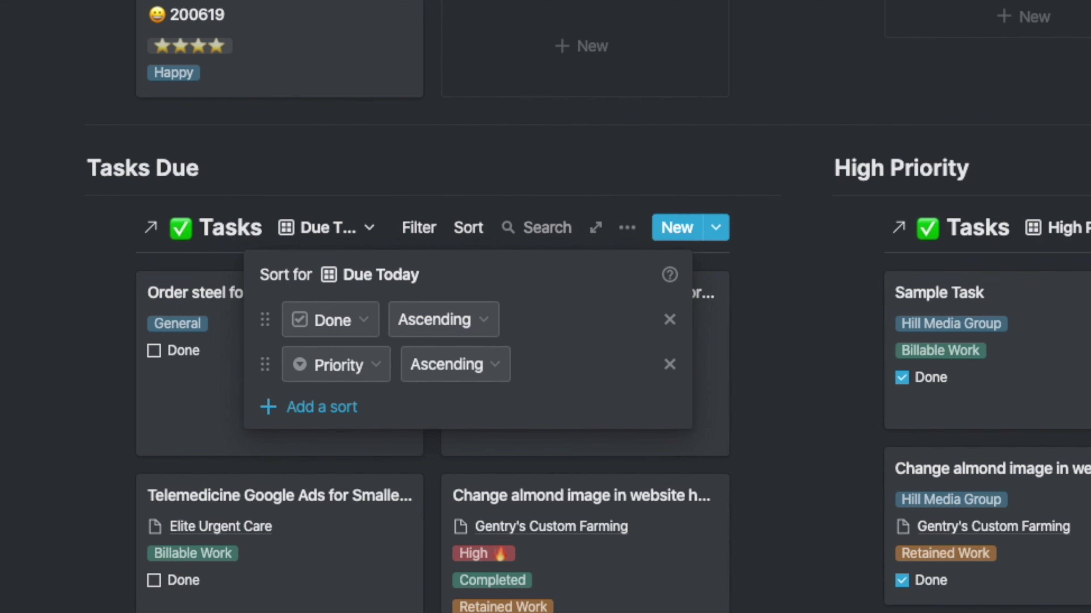
key(Escape)
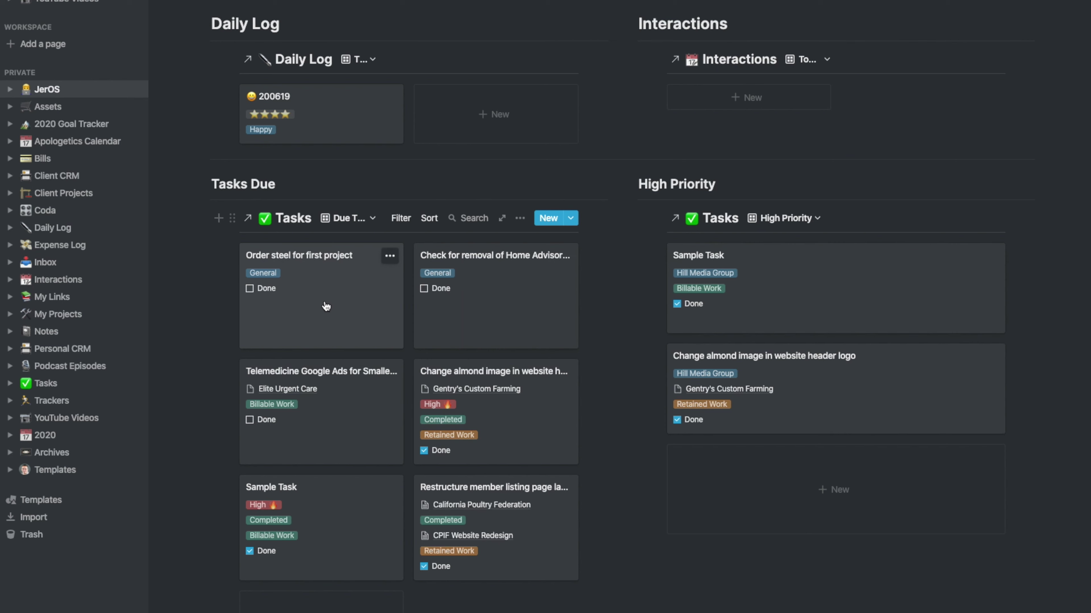
click(65, 387)
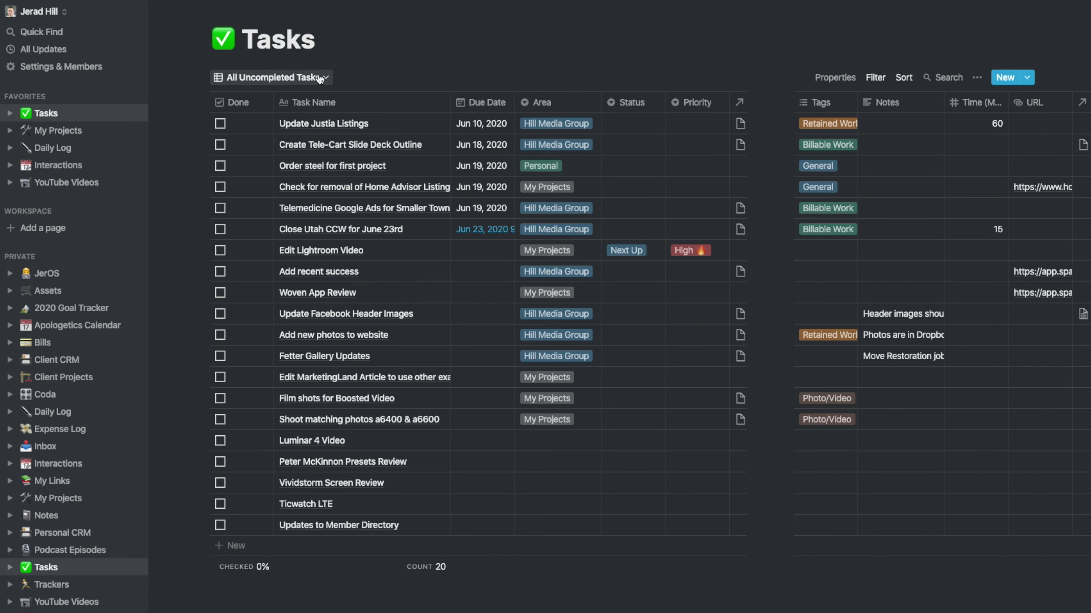
Step: Switch the Tasks table to the Completed Billable Tasks view
click(319, 79)
click(280, 179)
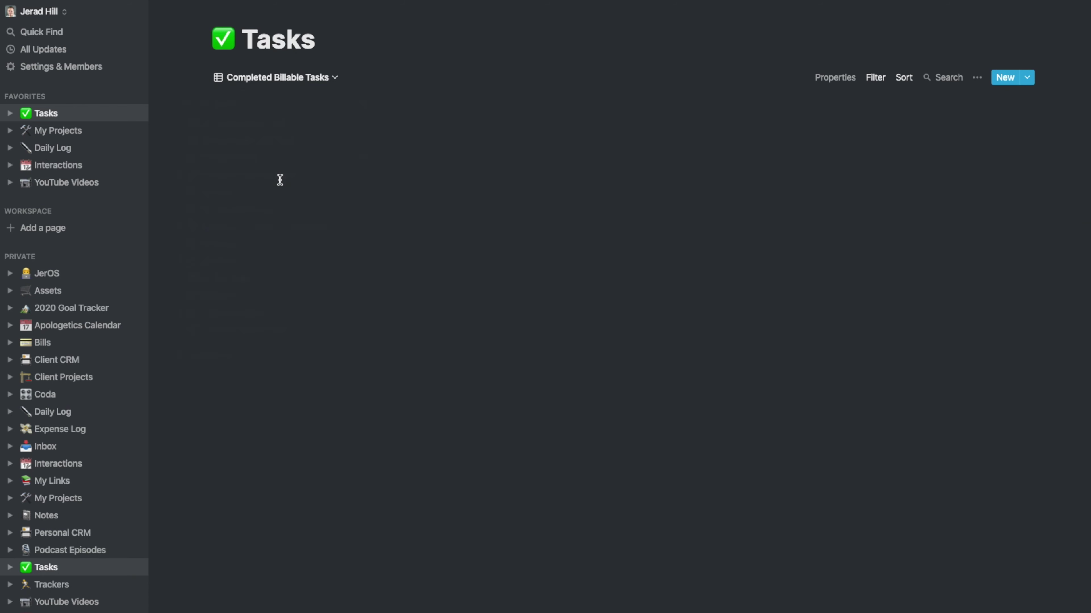